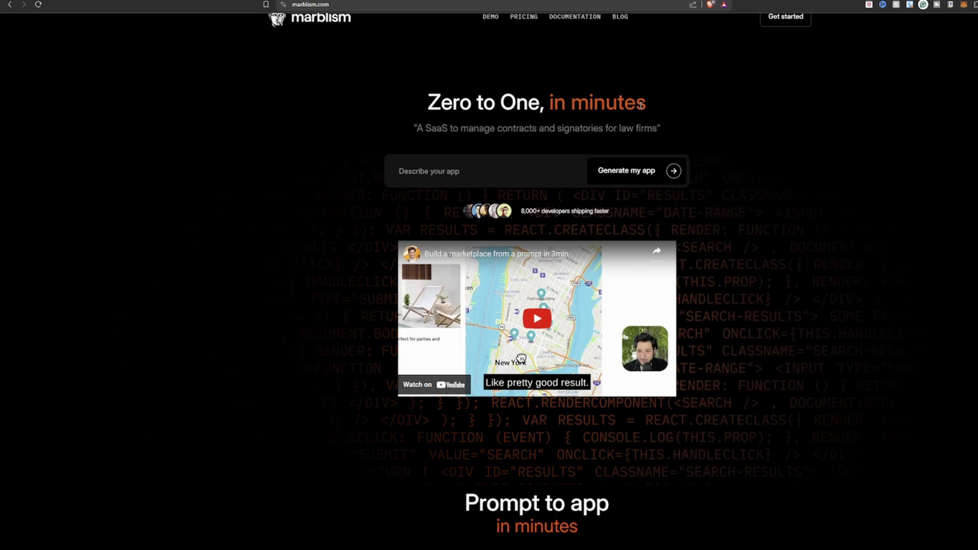
# - Examine the Marblism homepage's example apps and the feature cards under "Your app as solid as marble"
pyautogui.scroll(-5, 489, 276)
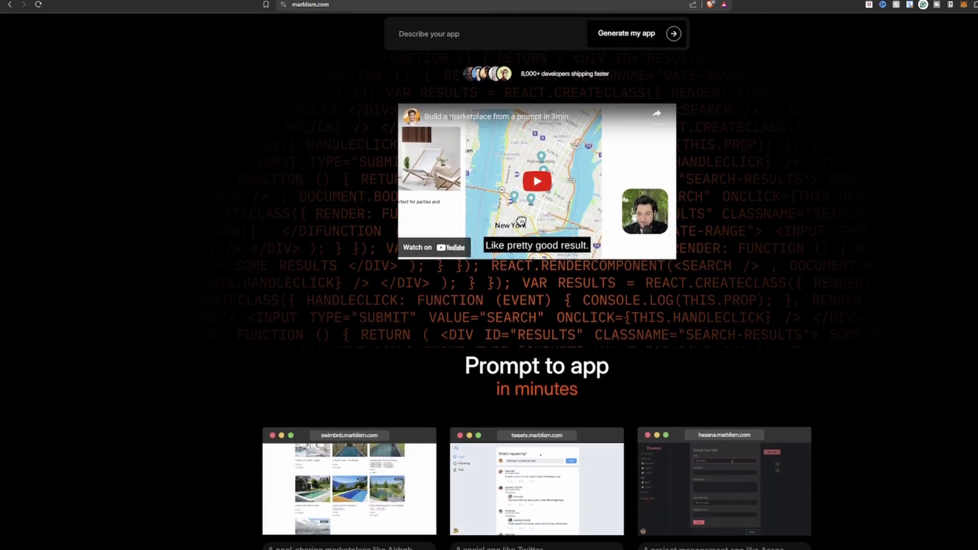
pyautogui.scroll(-5, 521, 109)
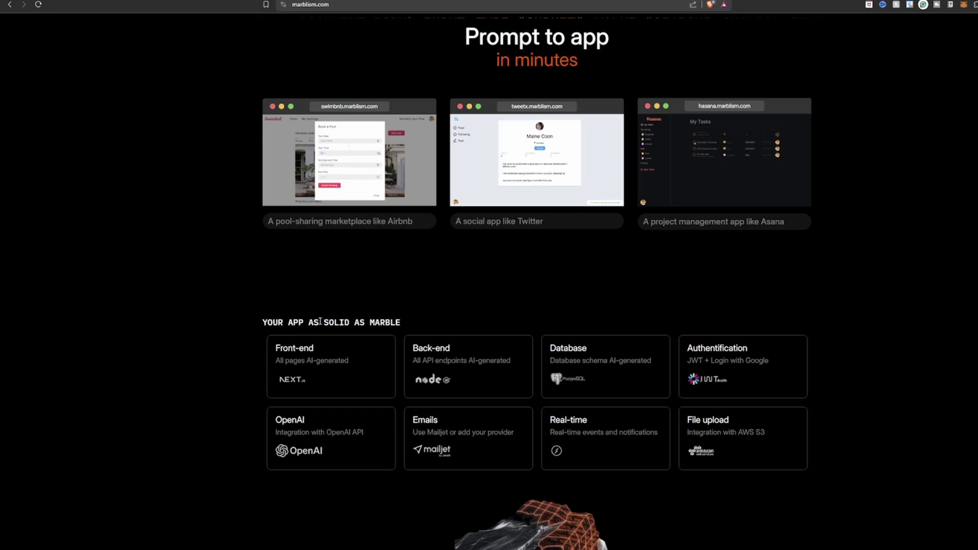
pyautogui.moveTo(226, 324); pyautogui.dragTo(490, 319)
pyautogui.click(488, 319)
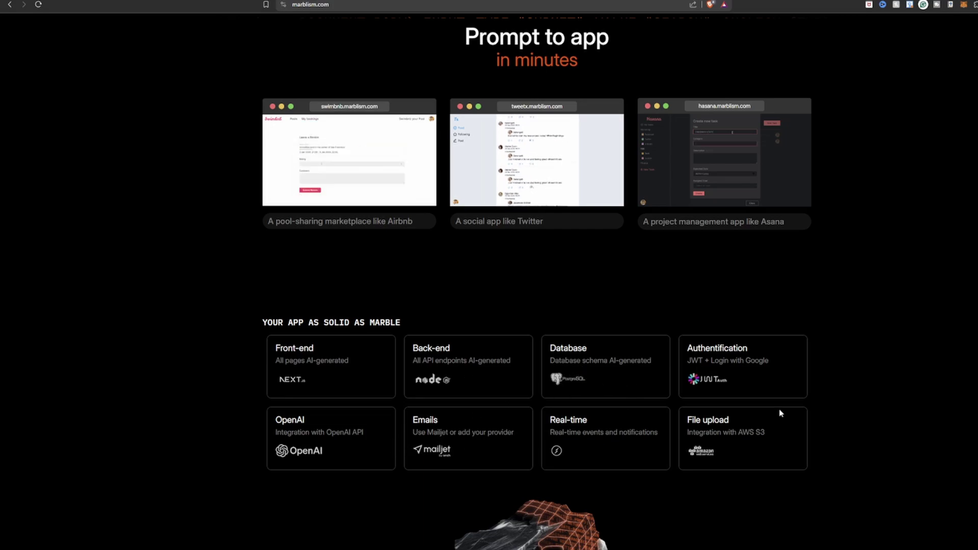
pyautogui.scroll(-6, 816, 407)
pyautogui.scroll(8, 936, 378)
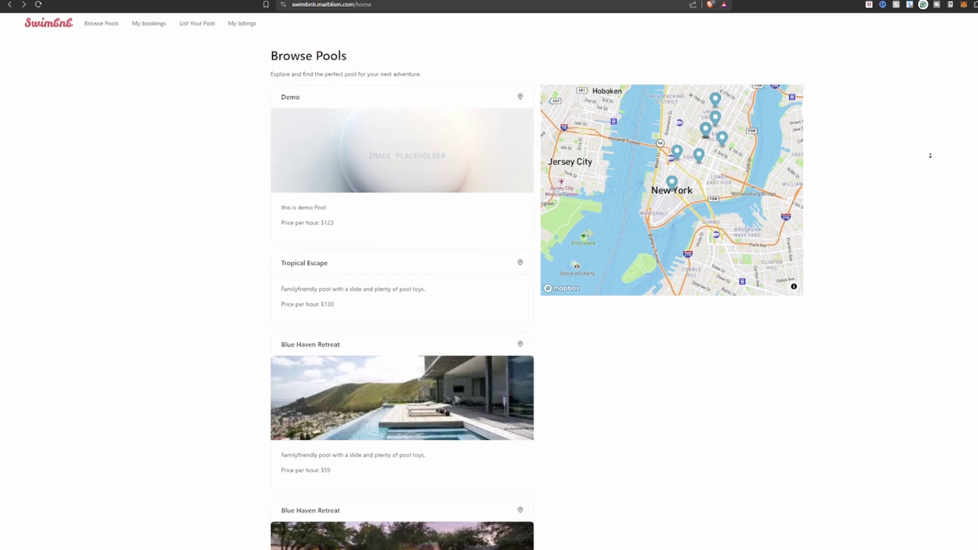
# - Examine the Swimbnb example app's pool listings and its map markers, including Hidden Gem Pool and Blue Haven Retreat, and return to the Marblism homepage
pyautogui.scroll(-2, 930, 153)
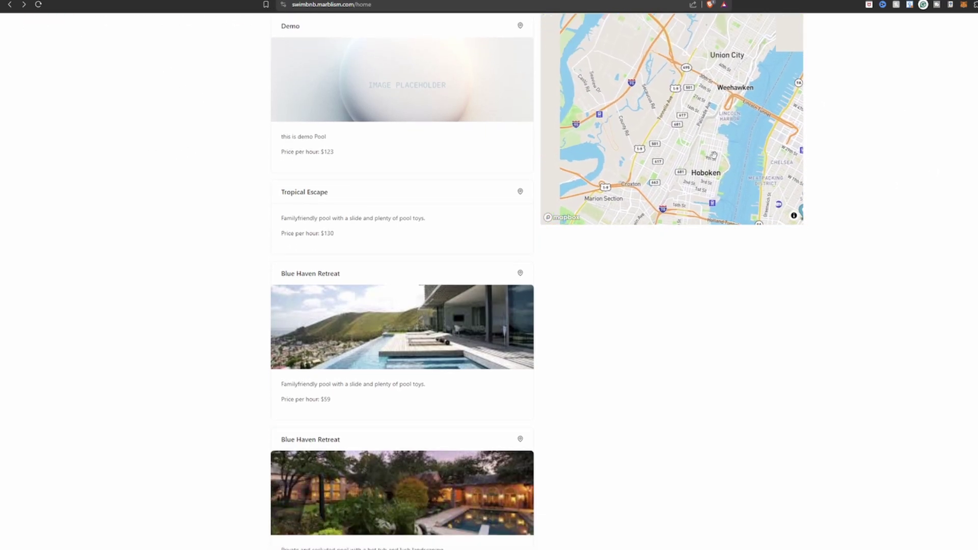
pyautogui.click(687, 136)
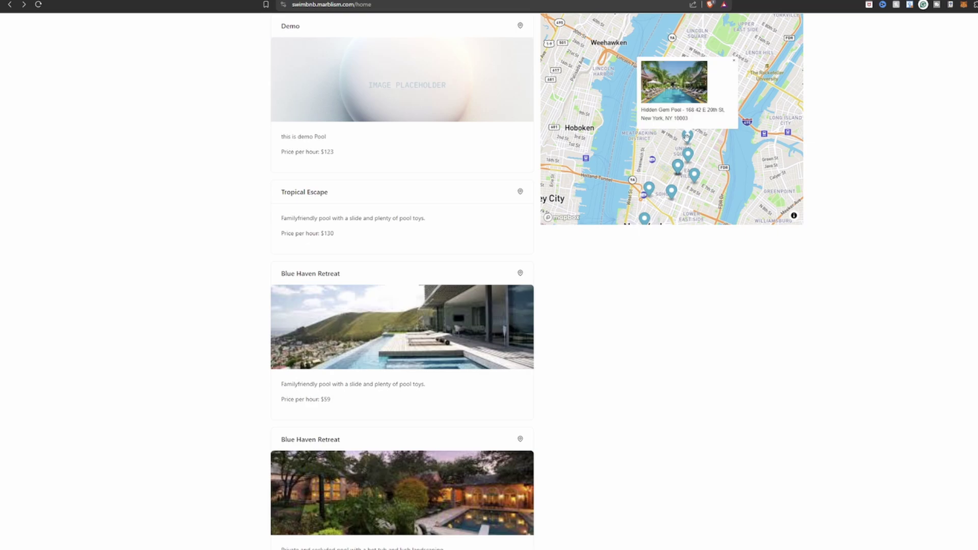
pyautogui.click(690, 157)
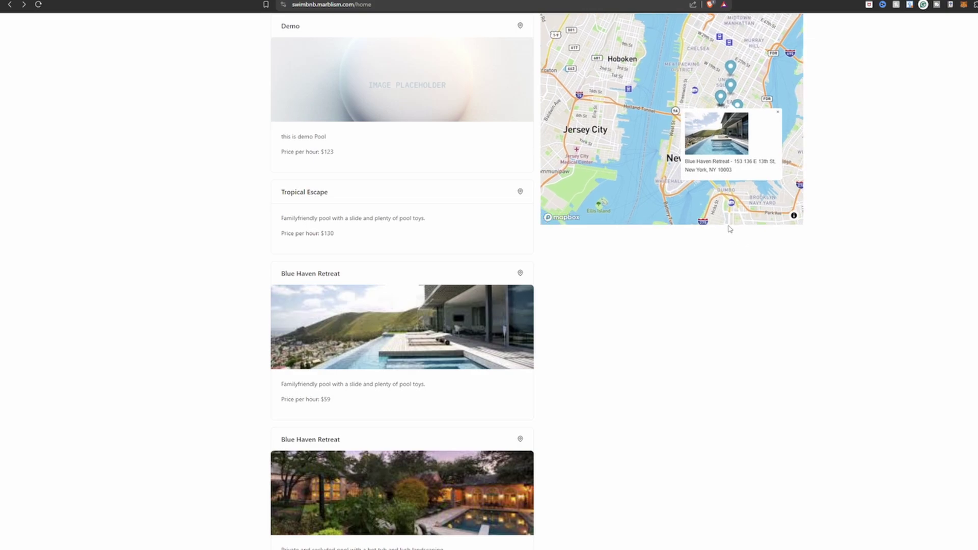
pyautogui.scroll(2, 148, 117)
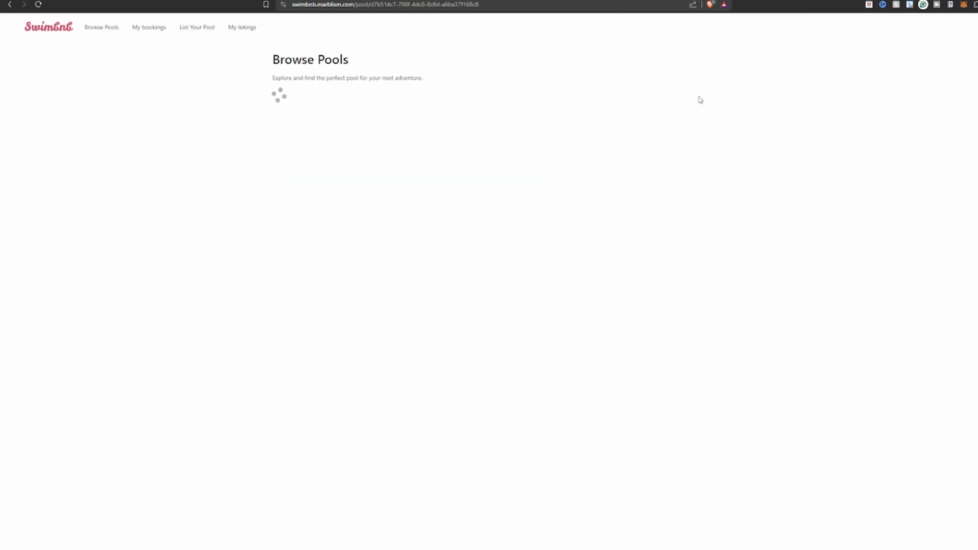
pyautogui.scroll(-15, 395, 294)
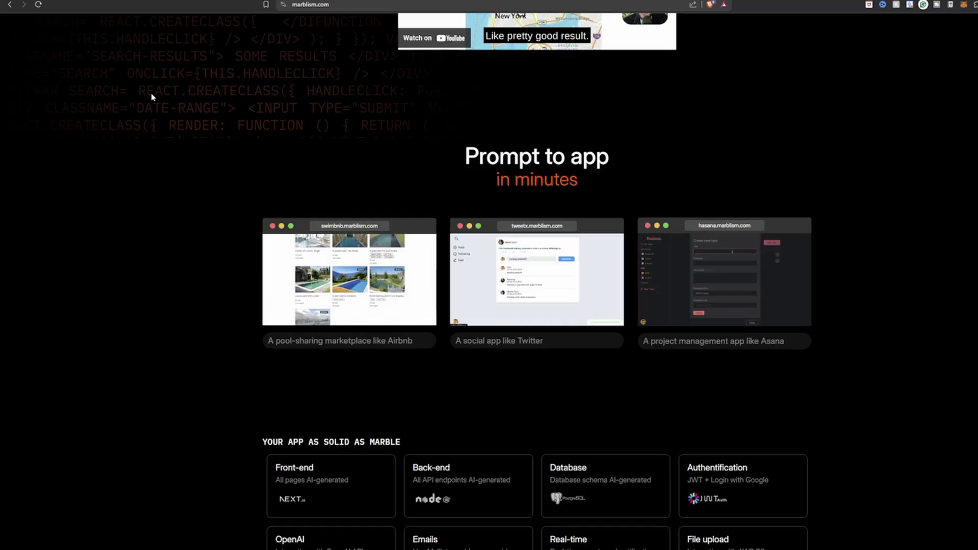
pyautogui.scroll(7, 549, 241)
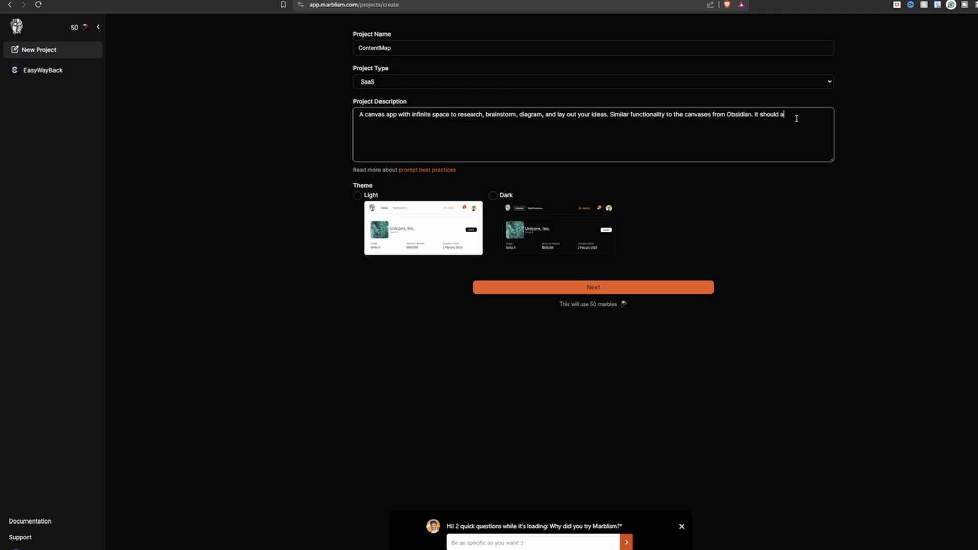
# - Finish the project description with "also have a todo list page similar to Asana and a concepting board similar to Trello." and submit it with the Dark theme
pyautogui.write('have a todo list page similar to Asana and a concepting board similar to Trello.')
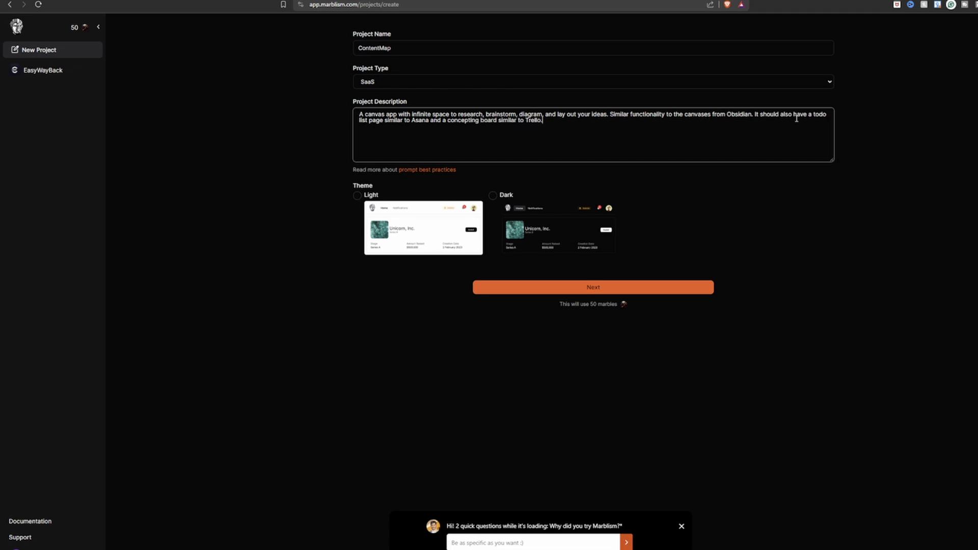
pyautogui.click(284, 132)
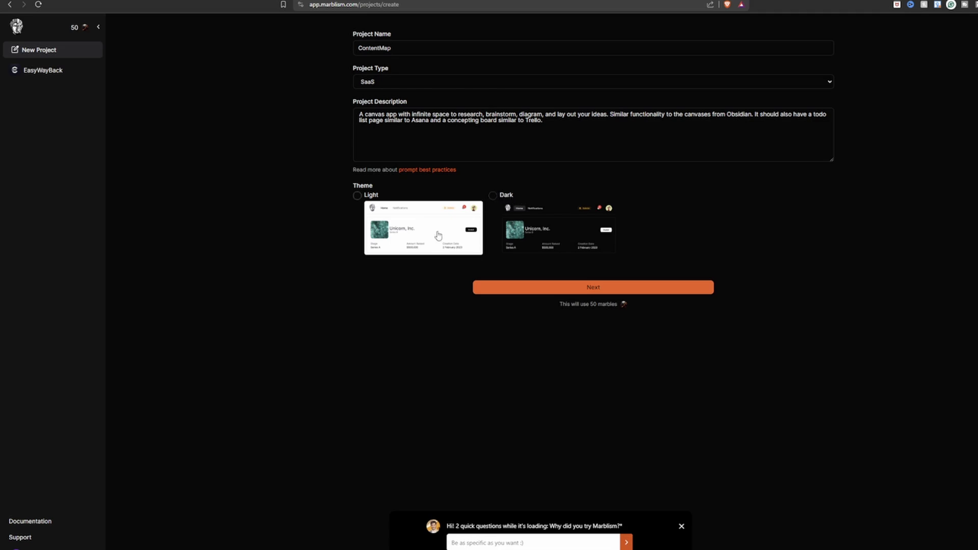
pyautogui.click(495, 197)
pyautogui.click(543, 294)
pyautogui.click(576, 290)
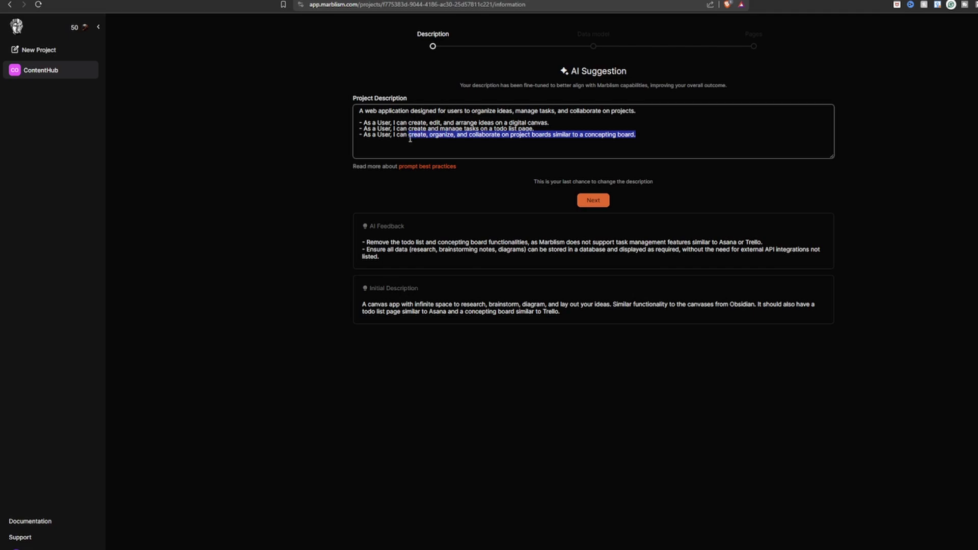
# - Rewrite the third user story as visiting a stats page that displays graphical user activity, and accept the generated pages
pyautogui.click(668, 134)
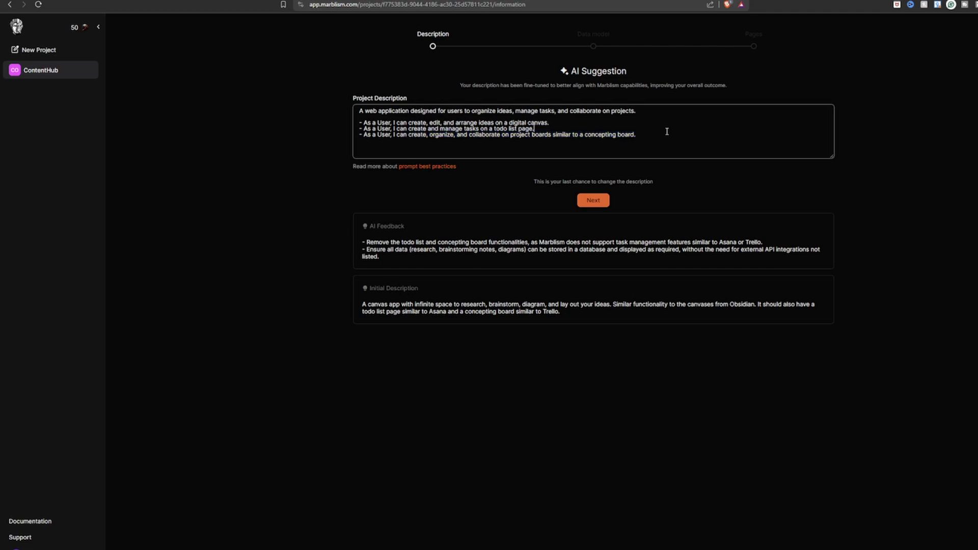
pyautogui.moveTo(641, 135); pyautogui.dragTo(409, 139)
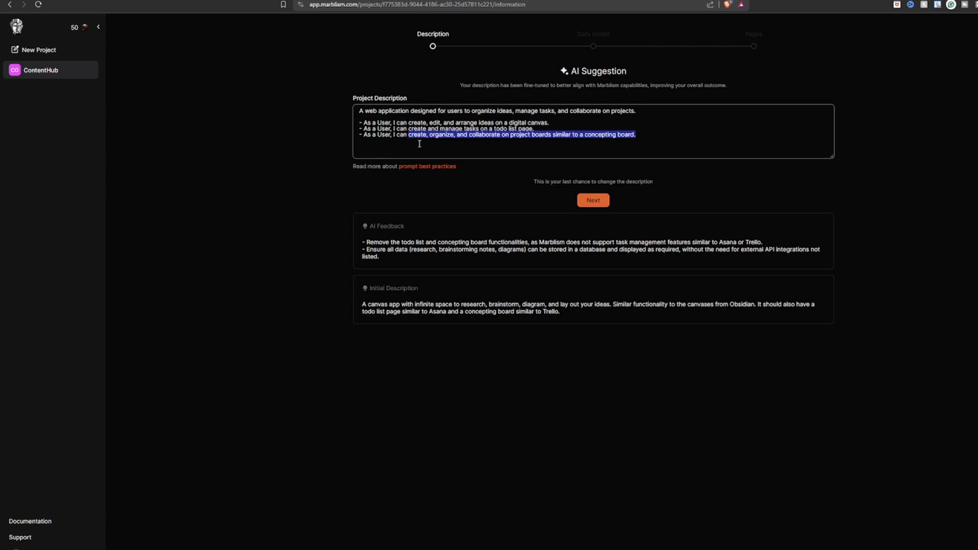
pyautogui.write('visit a stats page that displays')
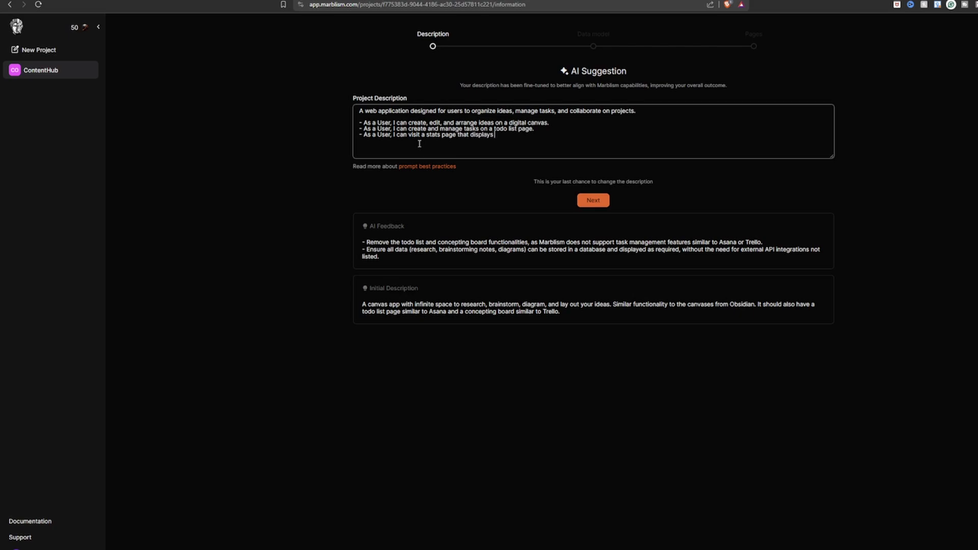
pyautogui.write('grap')
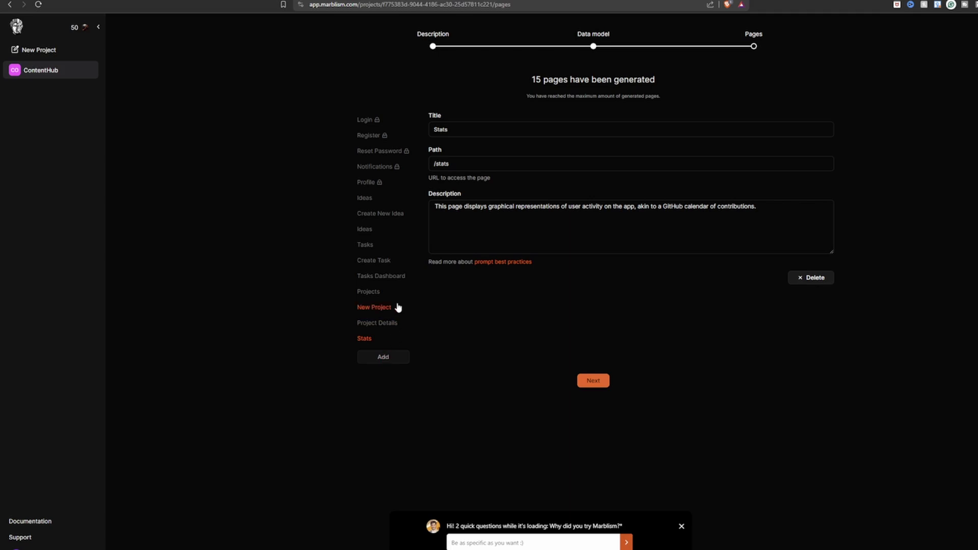
pyautogui.click(592, 380)
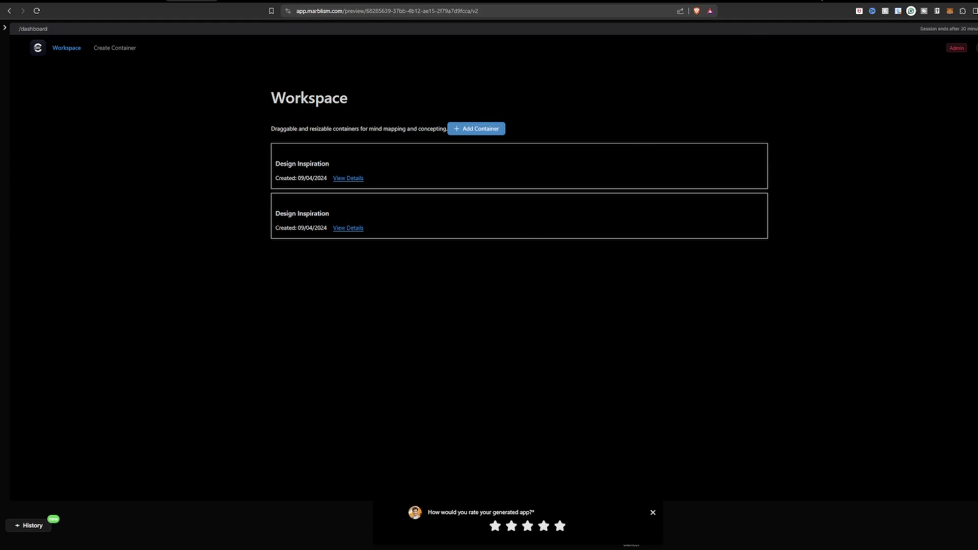
# - Open the generated app's notifications and dismiss the Collaboration Invitation
pyautogui.click(976, 48)
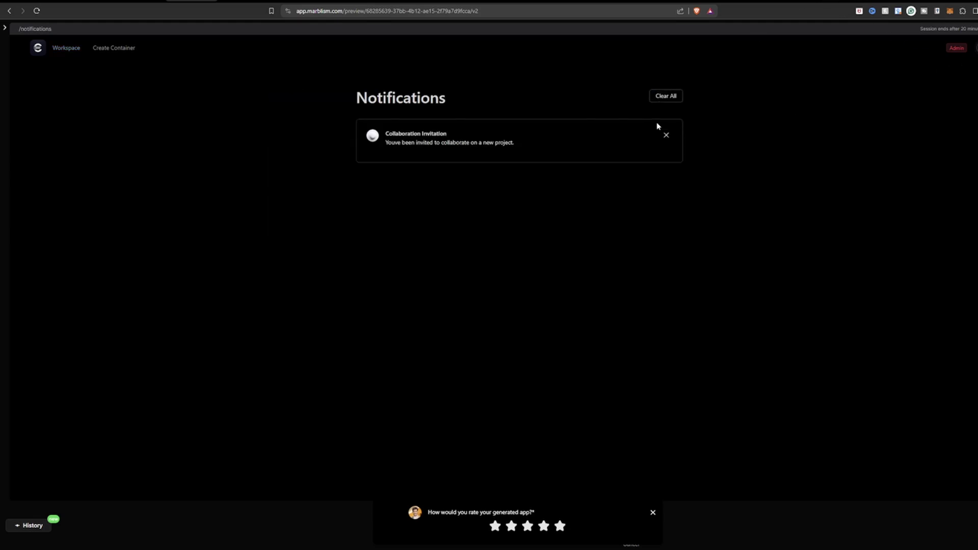
pyautogui.click(666, 135)
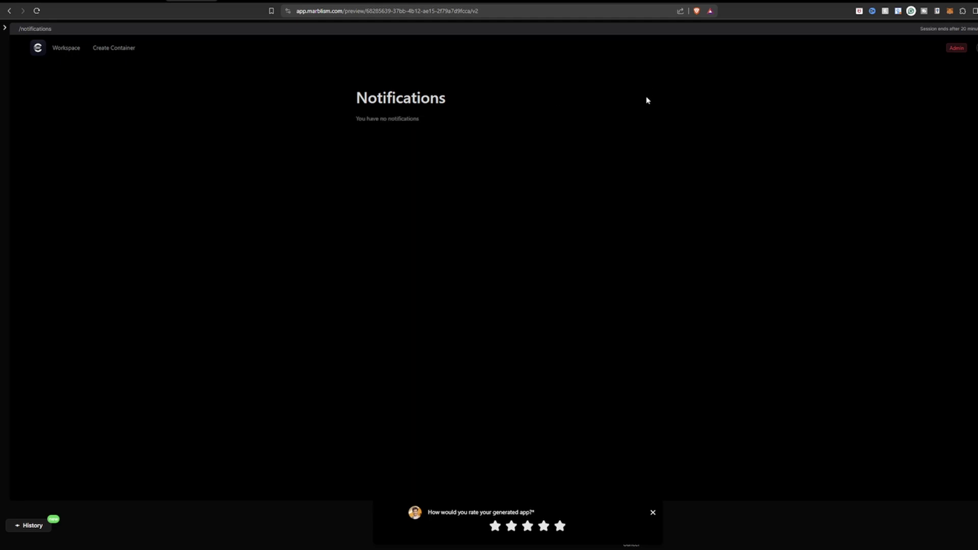
# - Return to the Workspace and try to move the first Design Inspiration container sideways out of the list
pyautogui.click(74, 50)
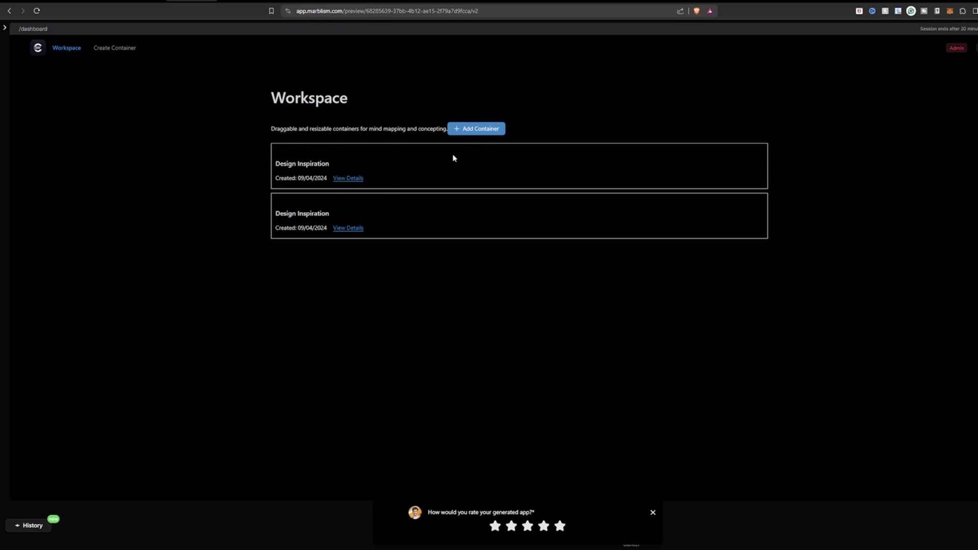
pyautogui.click(283, 158)
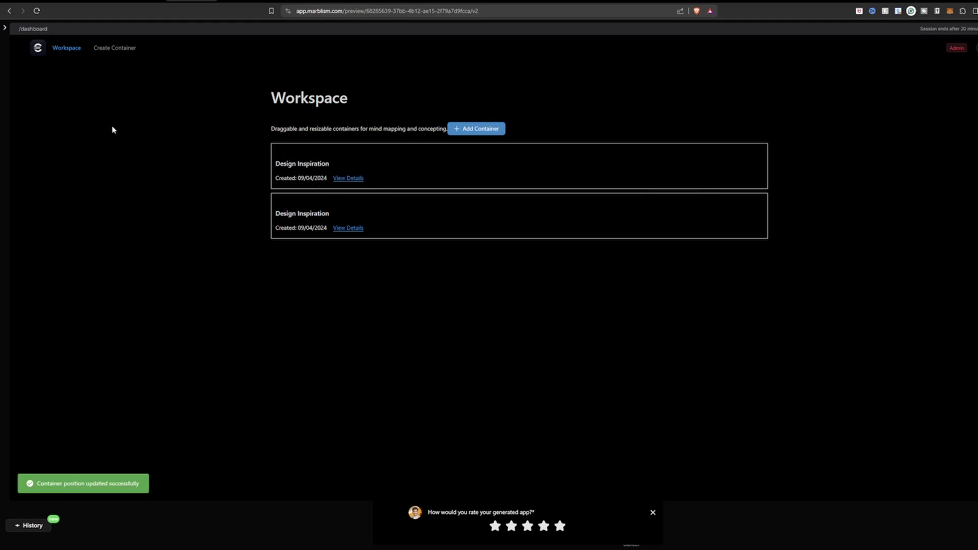
pyautogui.moveTo(299, 160); pyautogui.dragTo(190, 164)
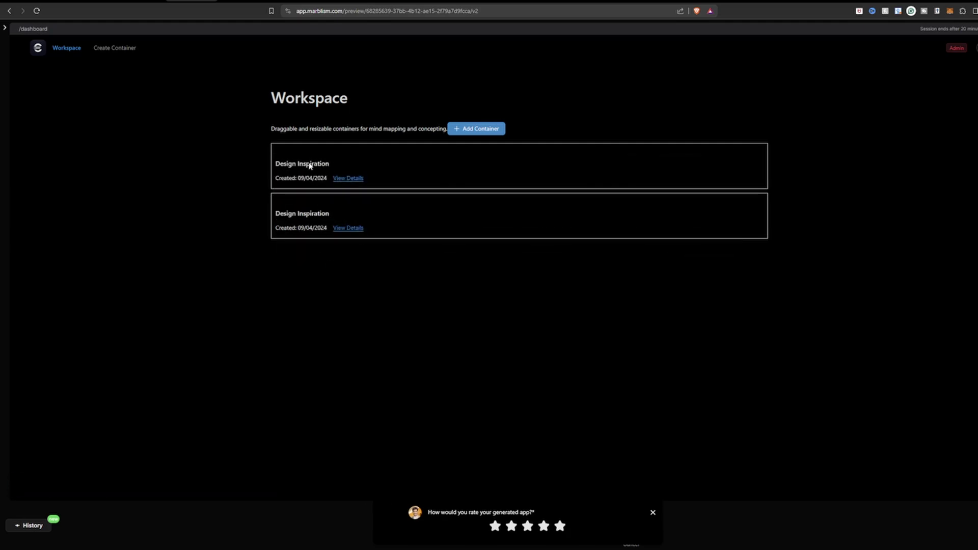
# - Edit the first Design Inspiration container, setting its width to 824 and height to 228, and save the changes
pyautogui.click(343, 179)
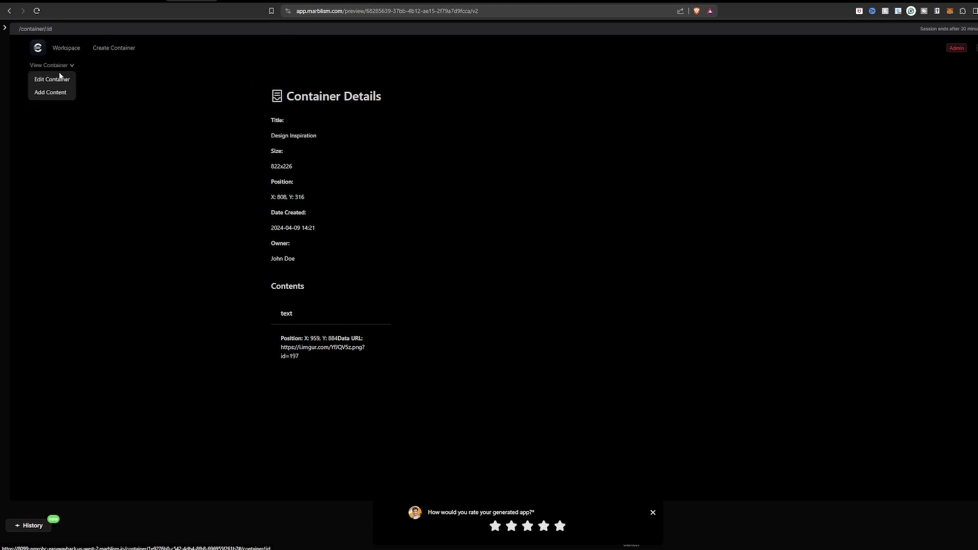
pyautogui.click(56, 77)
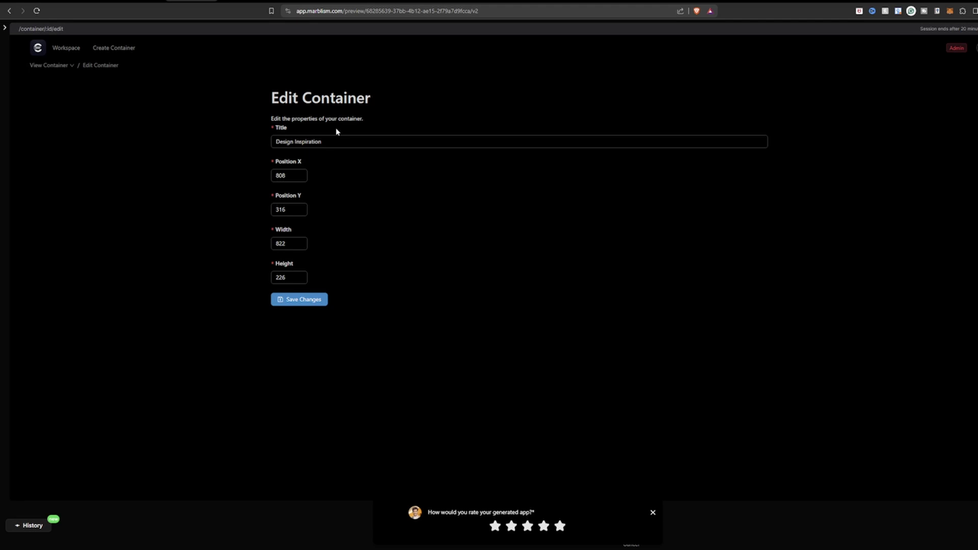
pyautogui.click(295, 184)
pyautogui.click(292, 212)
pyautogui.moveTo(295, 207); pyautogui.dragTo(260, 205)
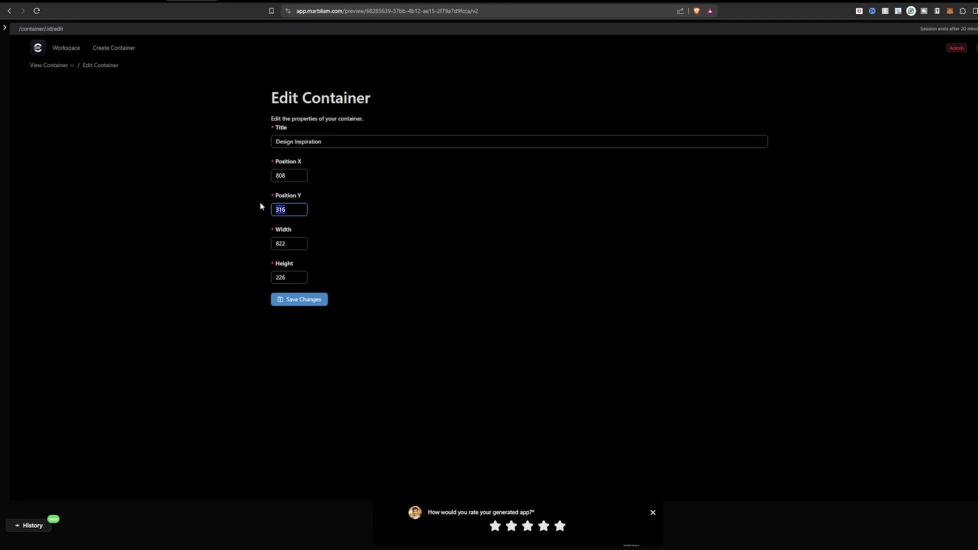
pyautogui.moveTo(291, 242); pyautogui.dragTo(273, 253)
pyautogui.click(302, 242)
pyautogui.click(306, 299)
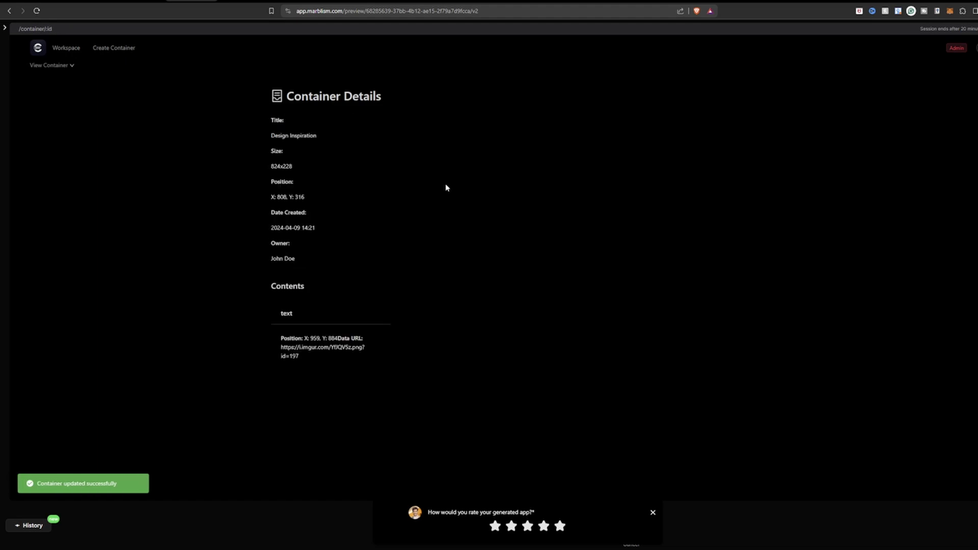
# - Check the generated app's Profile and Notifications pages and return to the Workspace
pyautogui.click(76, 49)
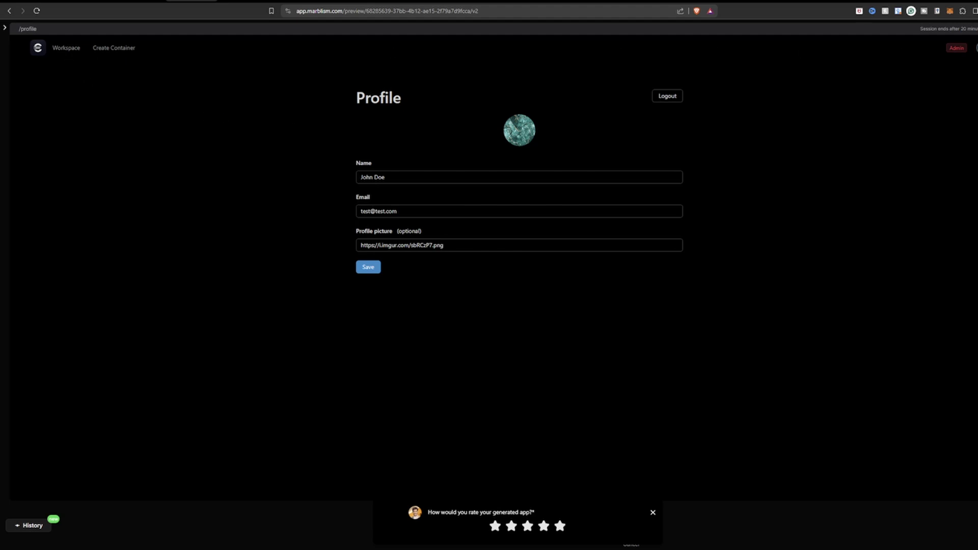
pyautogui.click(974, 49)
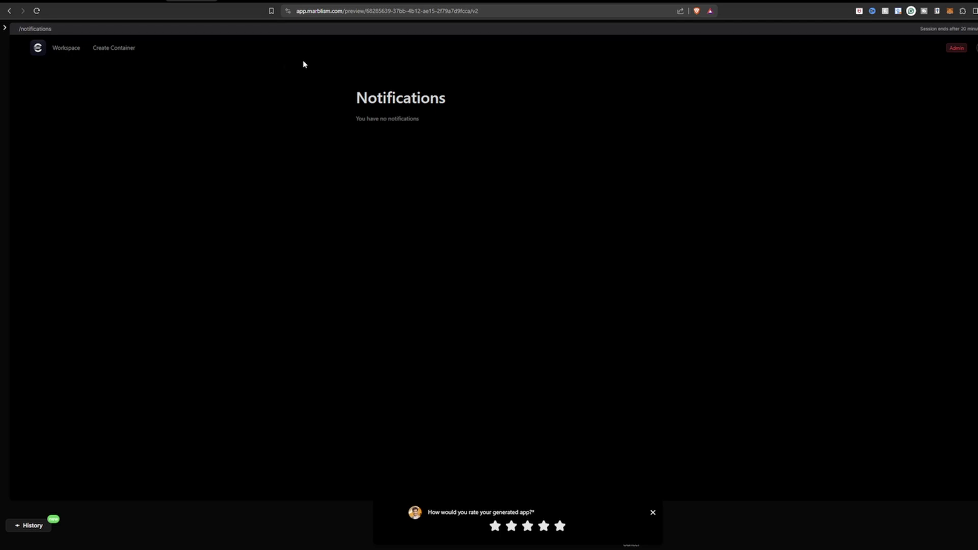
pyautogui.click(975, 48)
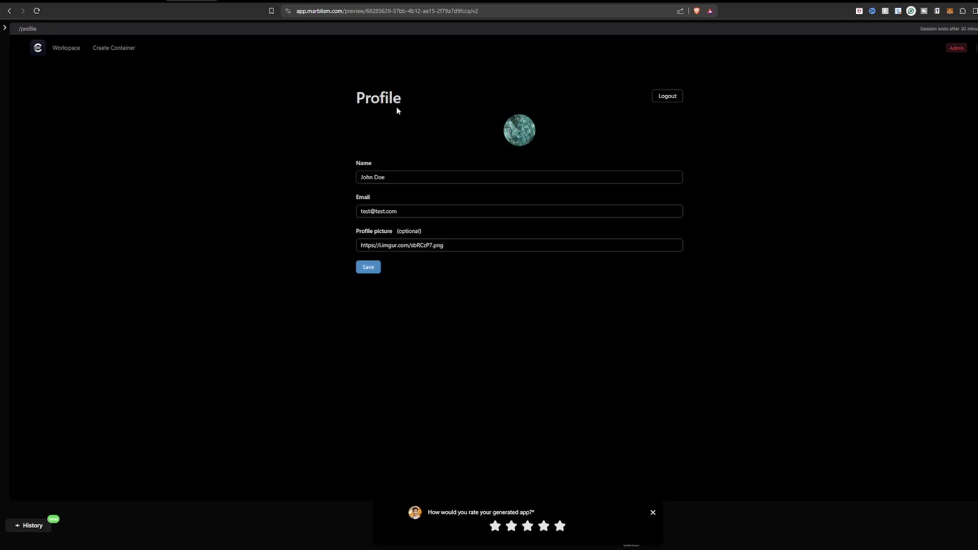
pyautogui.click(377, 167)
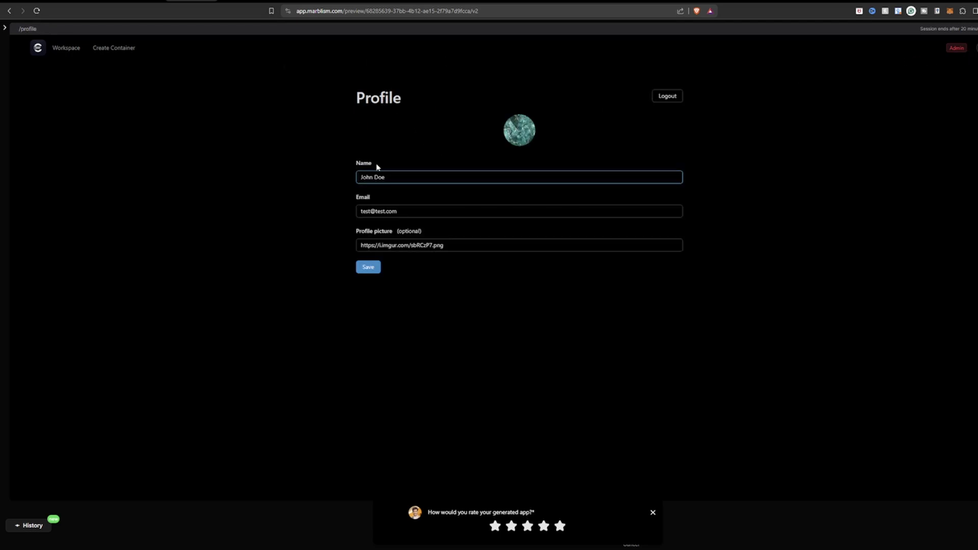
pyautogui.click(69, 48)
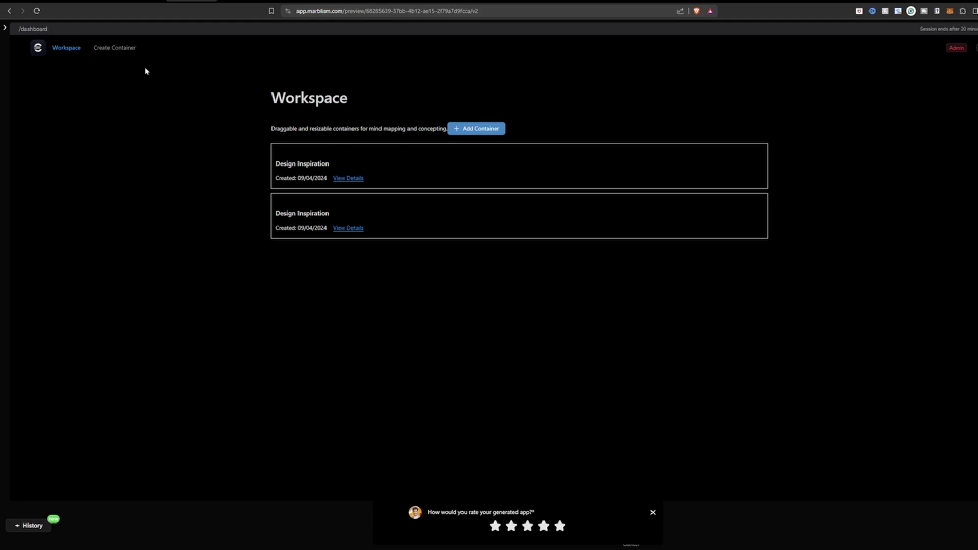
# - Switch to the Swimbnb example app and look through its full list of pools for comparison
pyautogui.click(104, 2)
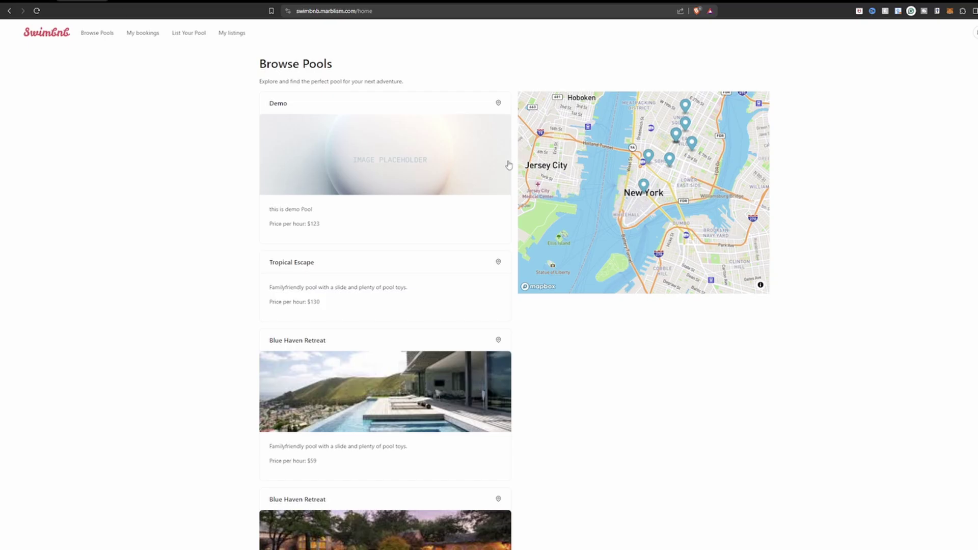
pyautogui.scroll(-10, 470, 184)
pyautogui.scroll(-5, 523, 173)
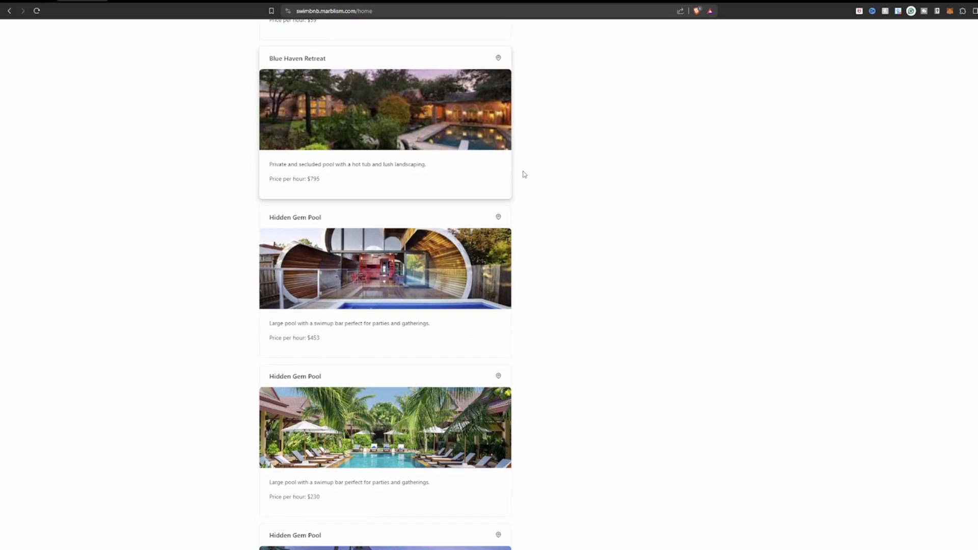
pyautogui.scroll(20, 463, 192)
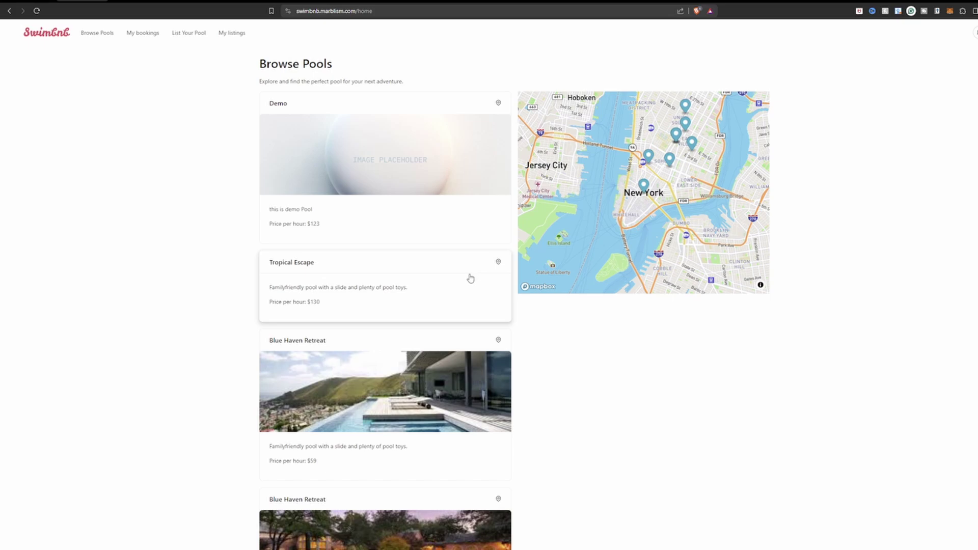
# - Look over the remaining Swimbnb pools, switch back to the generated app's home page, and reopen its Workspace
pyautogui.scroll(-10, 224, 275)
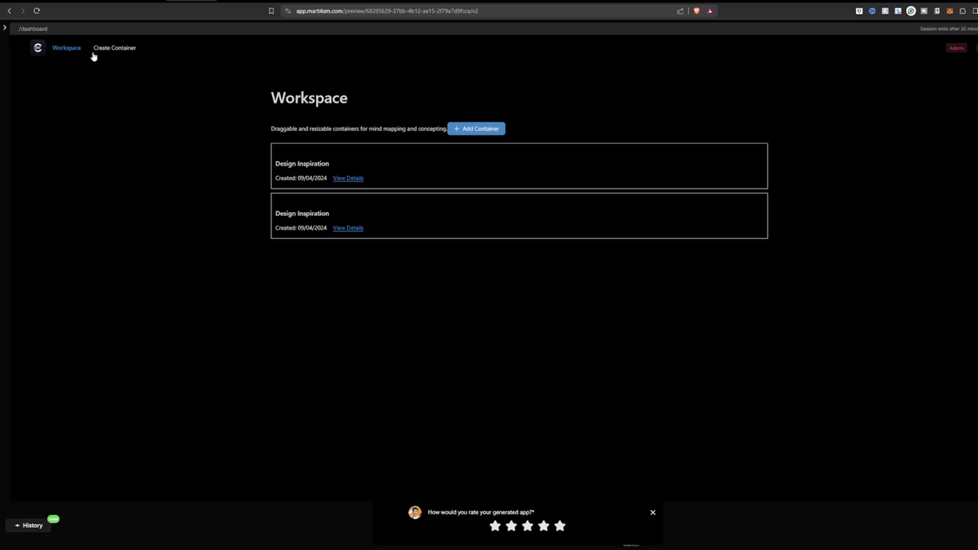
pyautogui.click(39, 49)
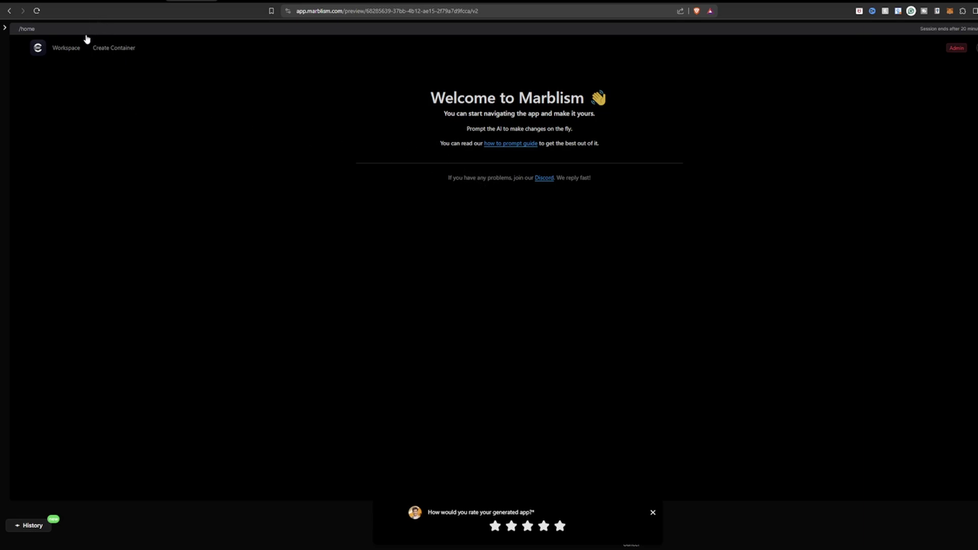
pyautogui.click(69, 49)
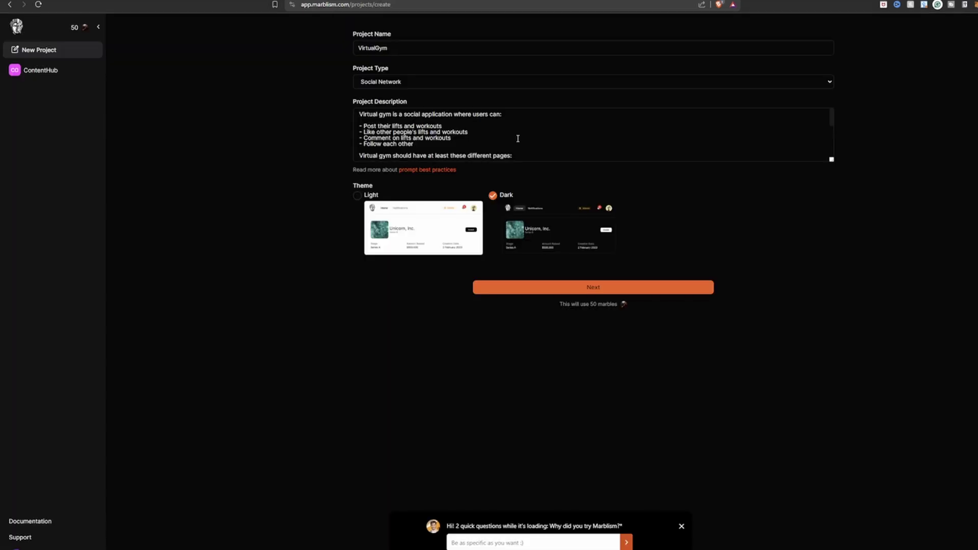
# - Review the description of the VirtualGym Social Network project with the dark theme and submit the project for generation
pyautogui.scroll(-5, 545, 133)
pyautogui.scroll(-3, 545, 134)
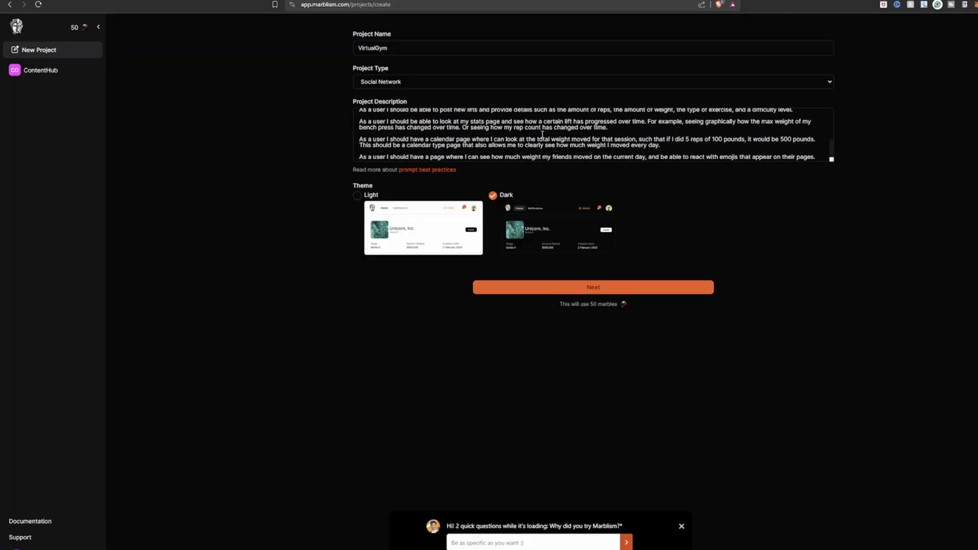
pyautogui.scroll(8, 591, 132)
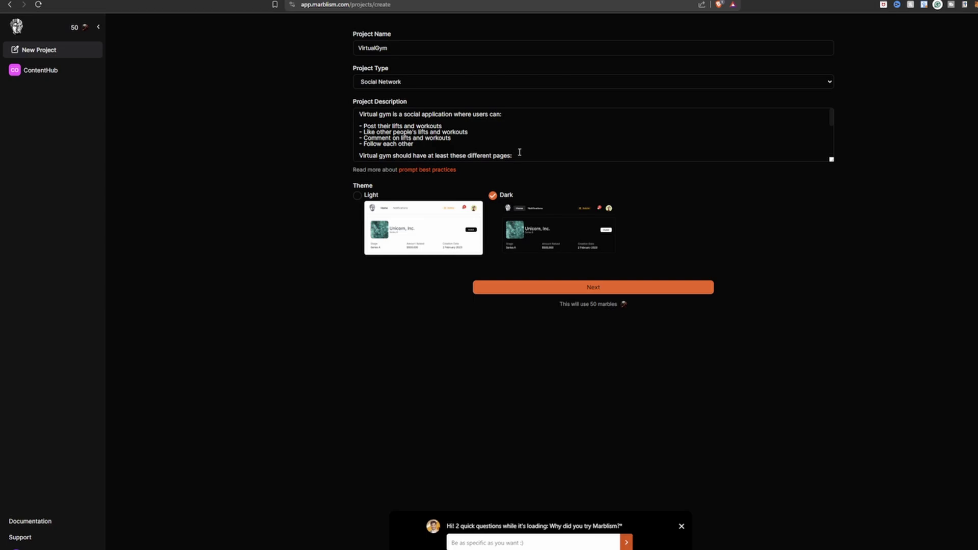
pyautogui.scroll(-3, 518, 152)
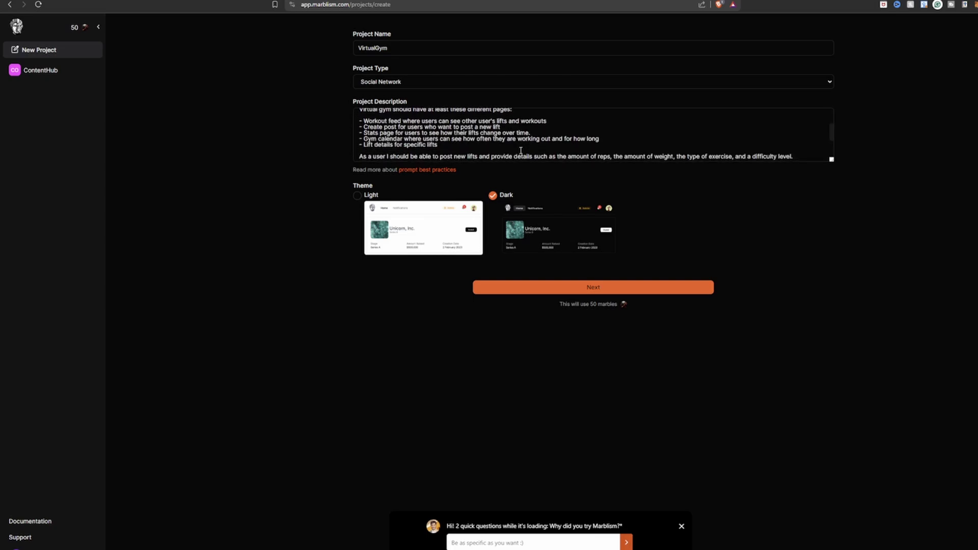
pyautogui.scroll(3, 520, 151)
pyautogui.click(540, 288)
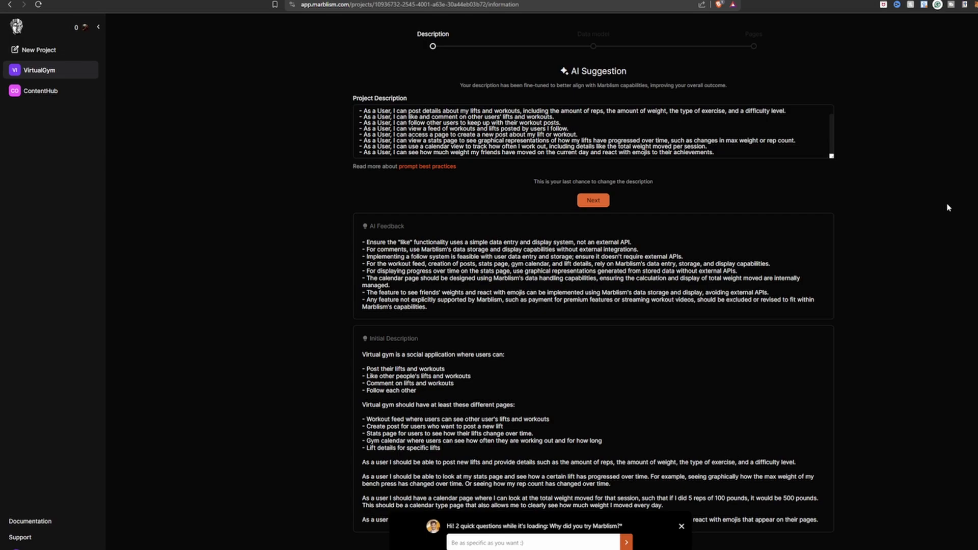
# - Read through the AI-suggested VirtualGym description and accept it unchanged to generate the data model
pyautogui.scroll(2, 632, 135)
pyautogui.scroll(-2, 633, 133)
pyautogui.scroll(2, 634, 151)
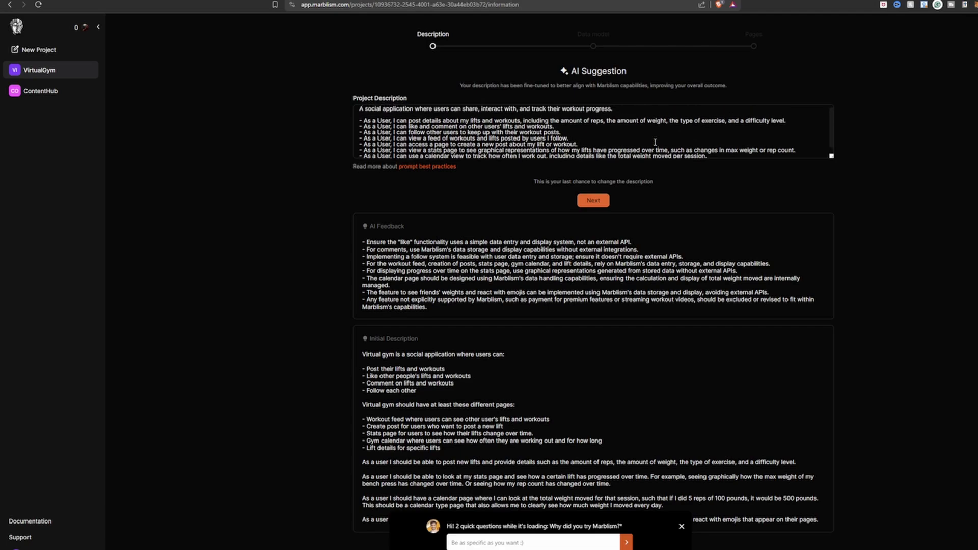
pyautogui.scroll(-2, 648, 143)
pyautogui.click(648, 140)
pyautogui.scroll(2, 662, 145)
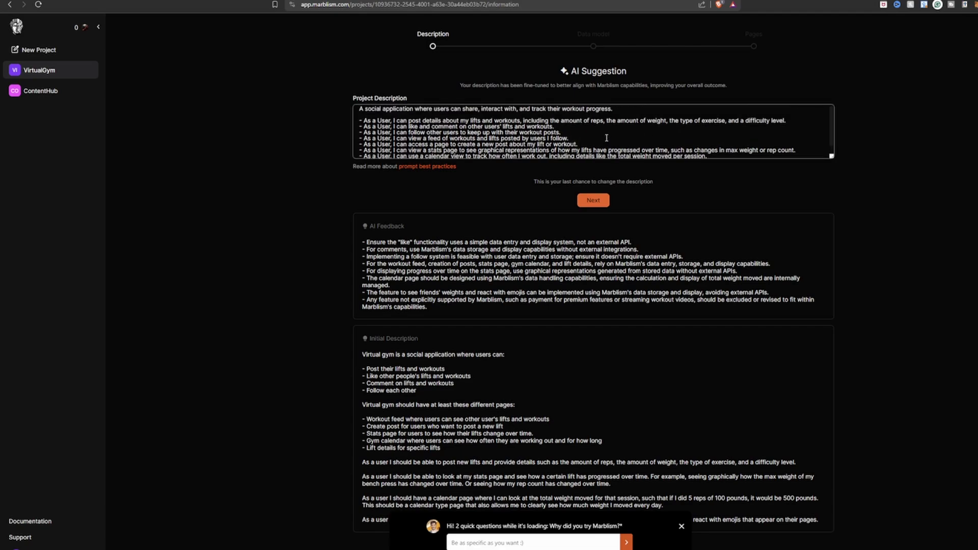
pyautogui.scroll(-2, 561, 143)
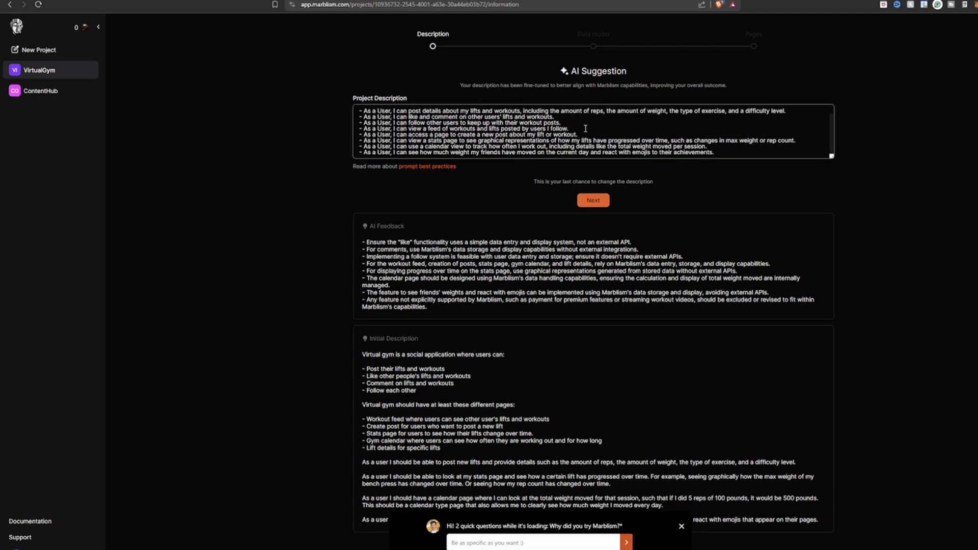
pyautogui.scroll(3, 586, 128)
pyautogui.scroll(-3, 612, 138)
pyautogui.click(596, 201)
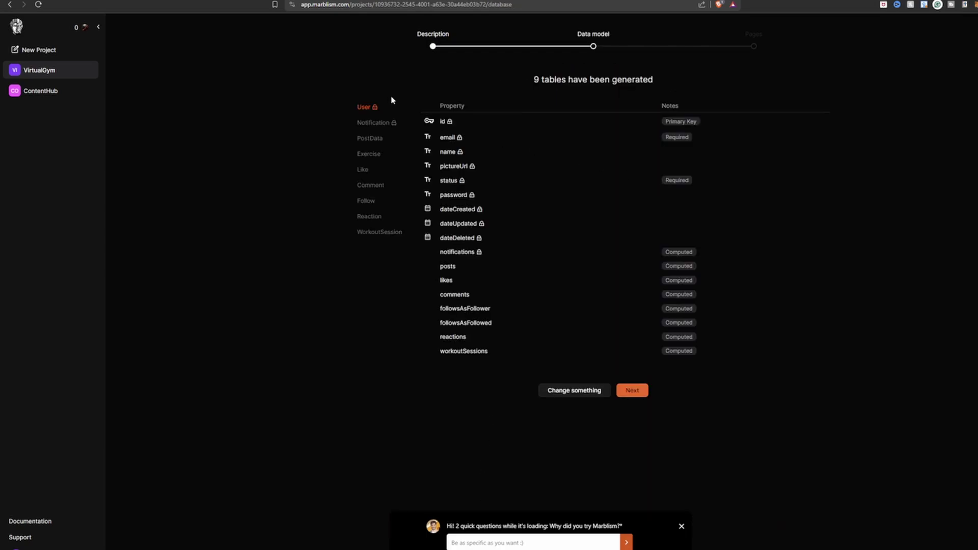
# - Inspect the Notification, PostData, Exercise, Like, Comment and User tables and accept the VirtualGym data model
pyautogui.click(377, 127)
pyautogui.click(373, 139)
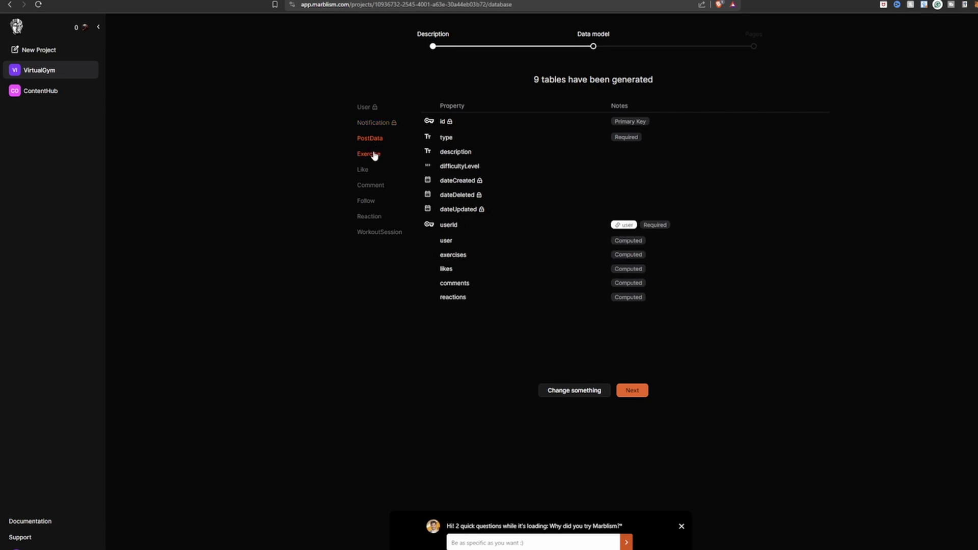
pyautogui.click(375, 154)
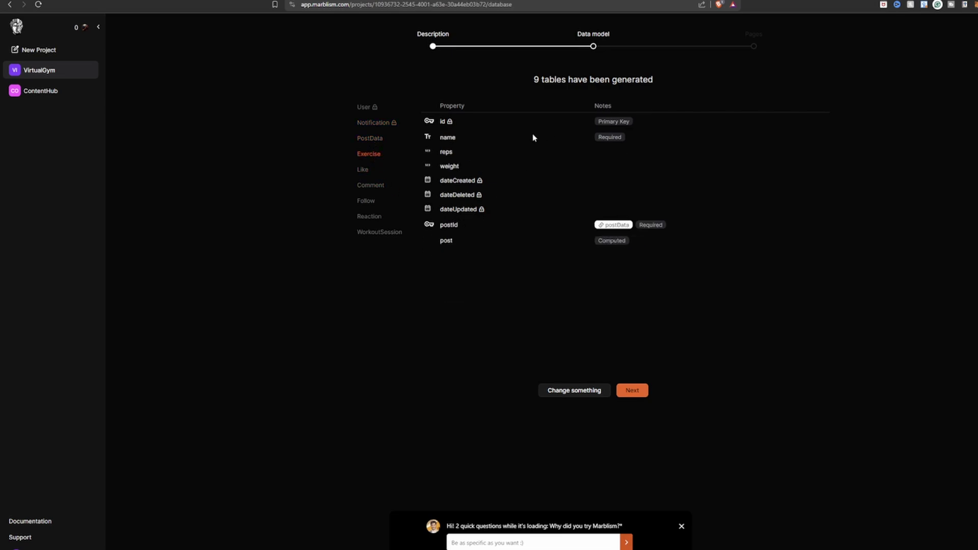
pyautogui.click(373, 172)
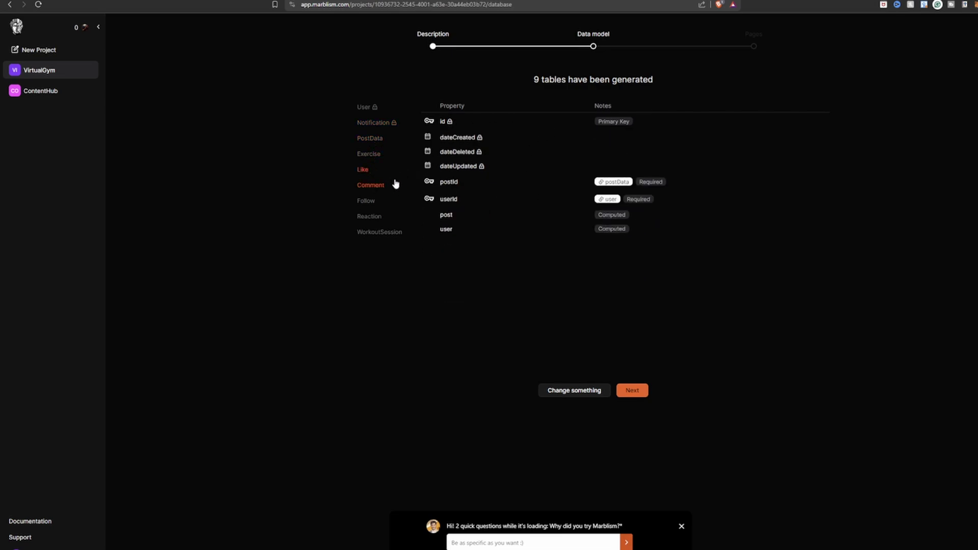
pyautogui.click(381, 189)
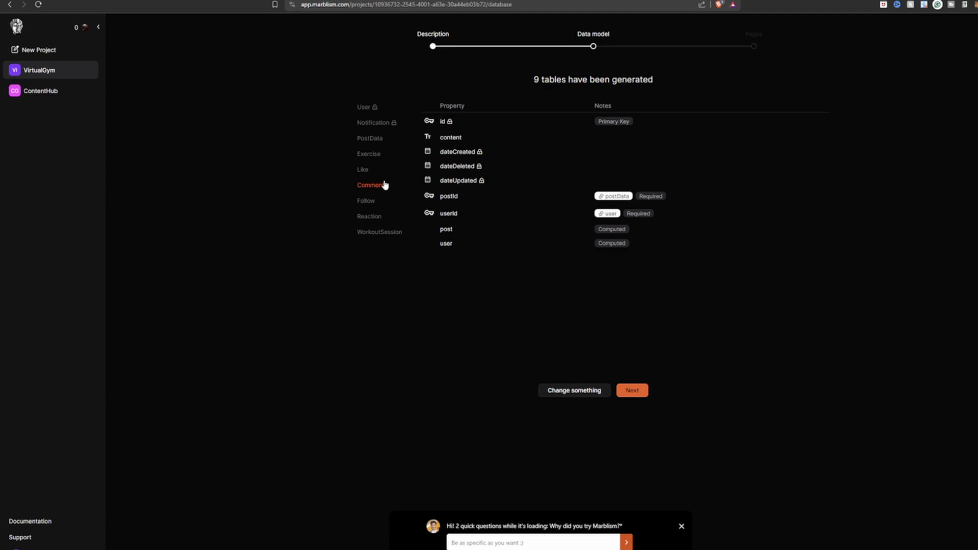
pyautogui.click(370, 112)
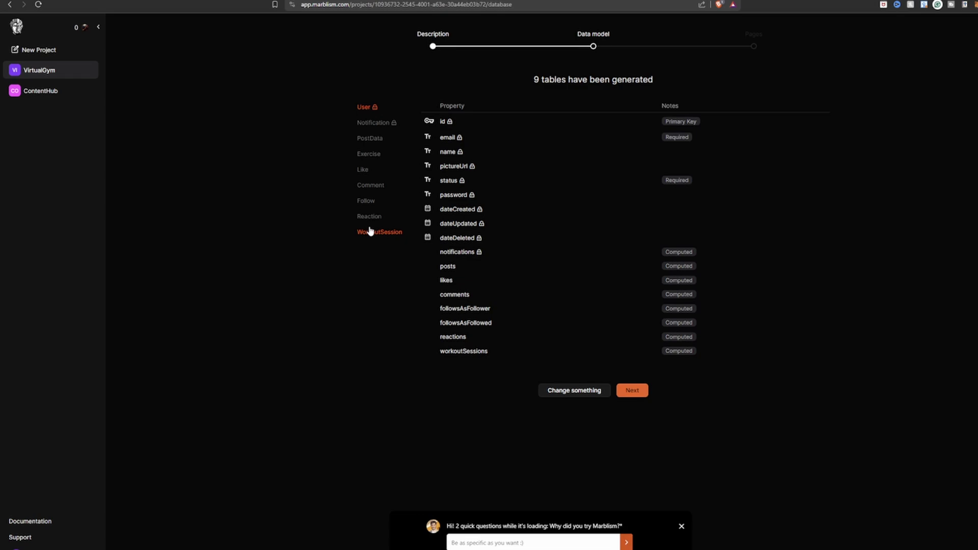
pyautogui.click(642, 391)
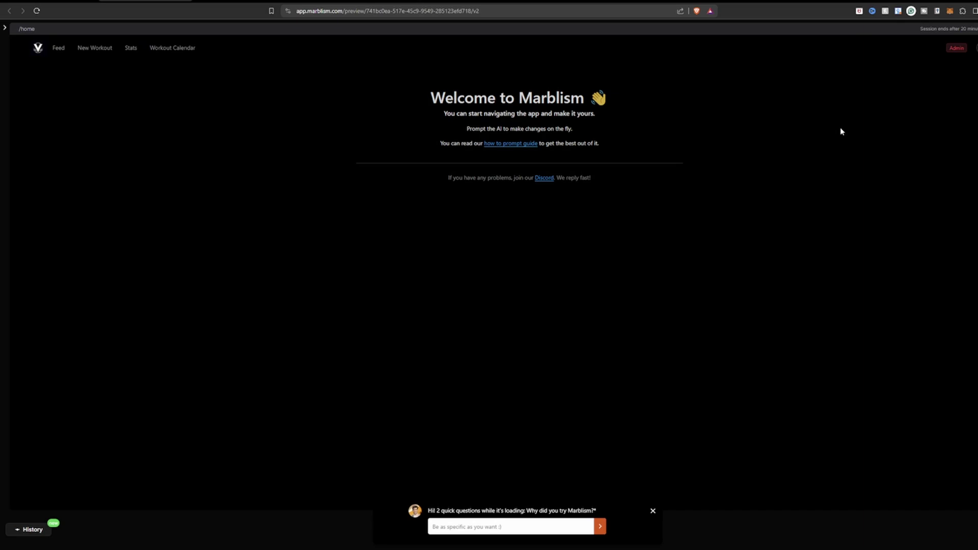
# - Try to add an exercise to a new workout for 3 April 2024 from the Workout Calendar, and reload the app
pyautogui.click(183, 48)
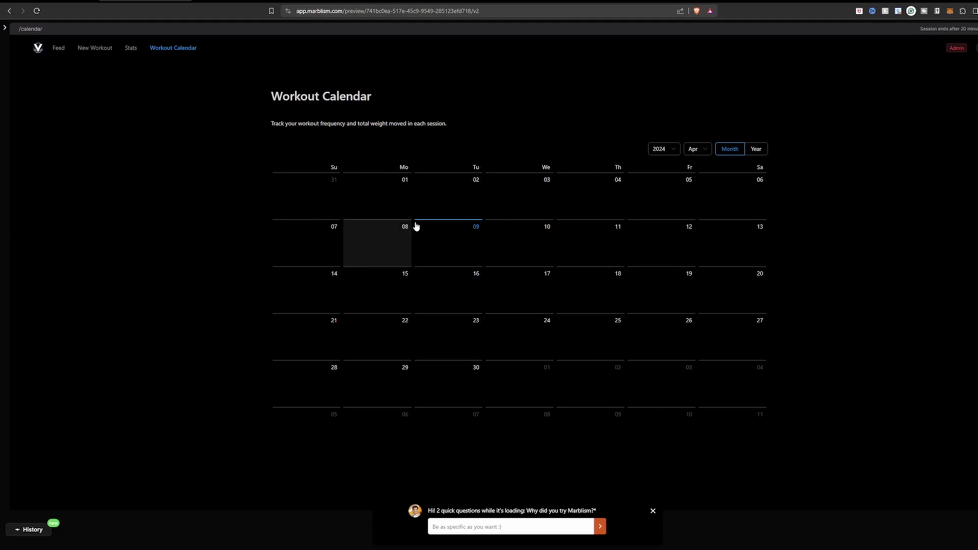
pyautogui.click(518, 200)
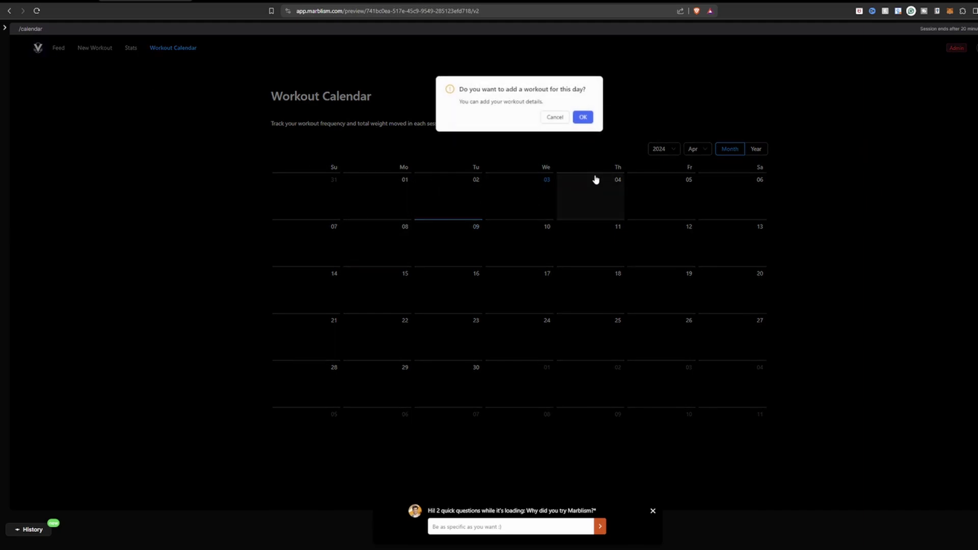
pyautogui.click(585, 117)
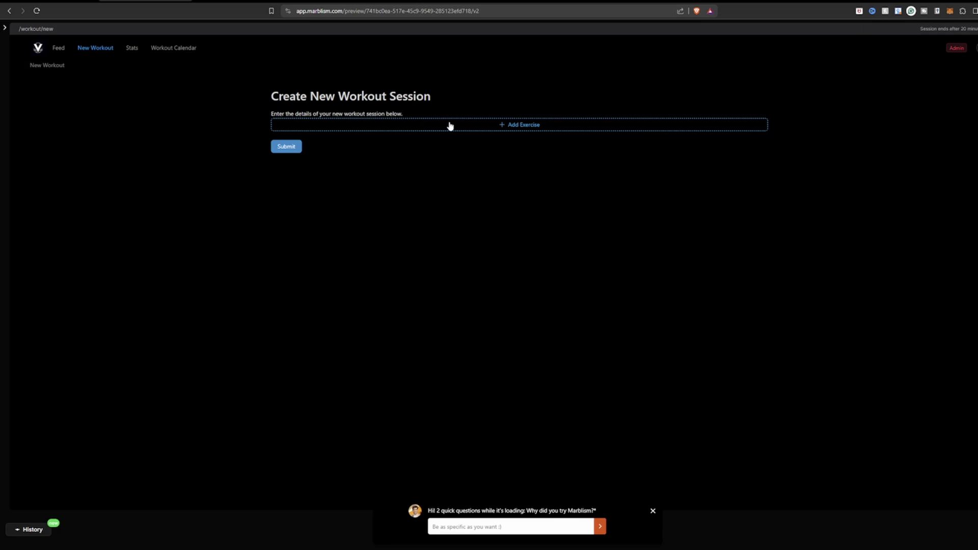
pyautogui.click(551, 126)
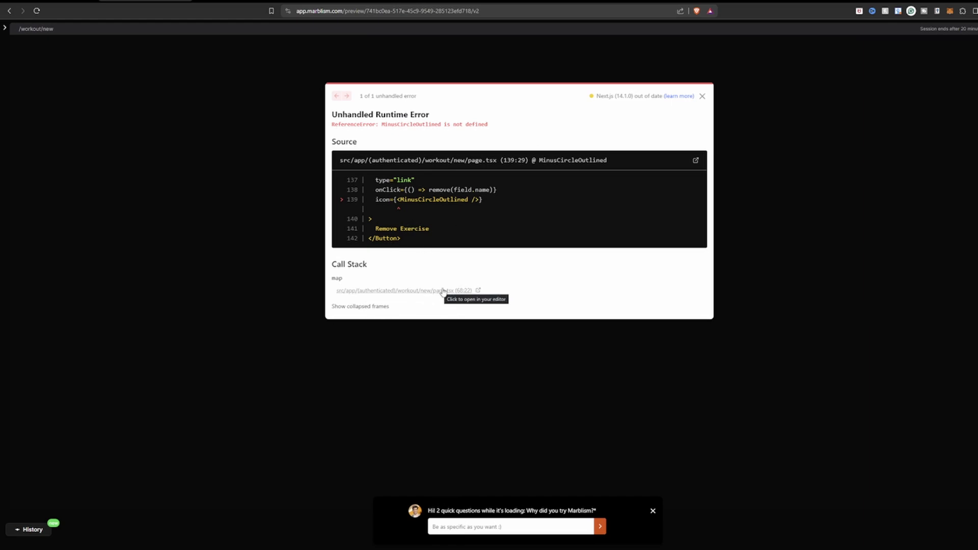
pyautogui.click(40, 11)
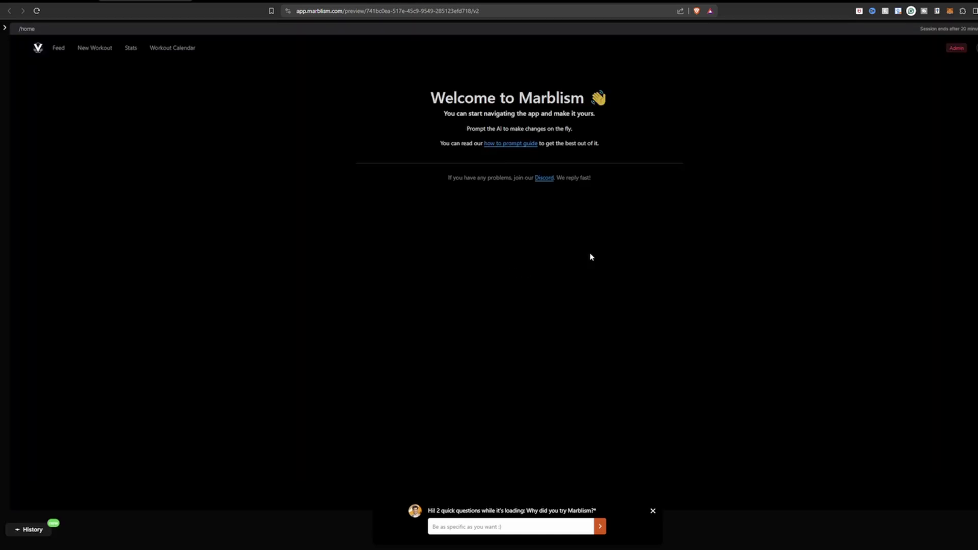
# - Examine the workout posts in the Feed, including their comment fields and the second post's comment option
pyautogui.click(59, 48)
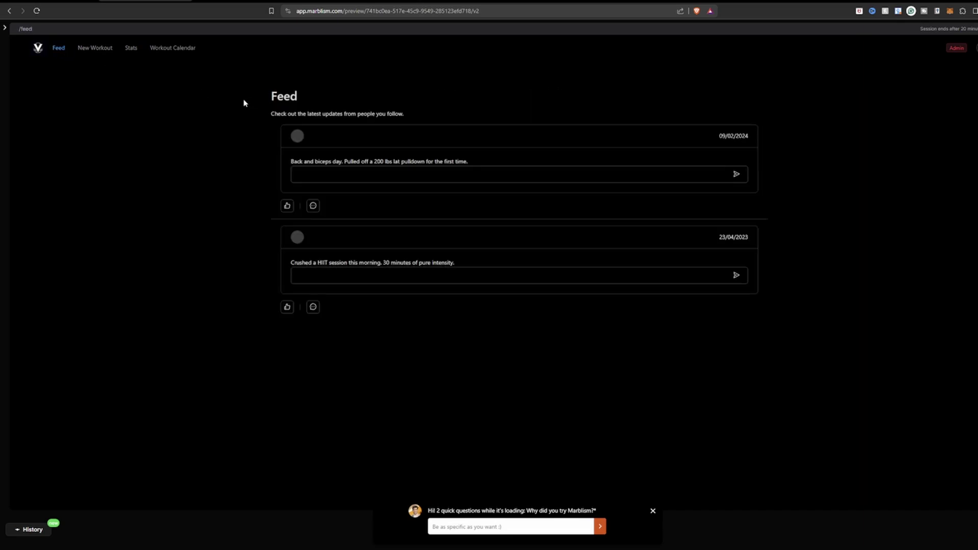
pyautogui.click(549, 174)
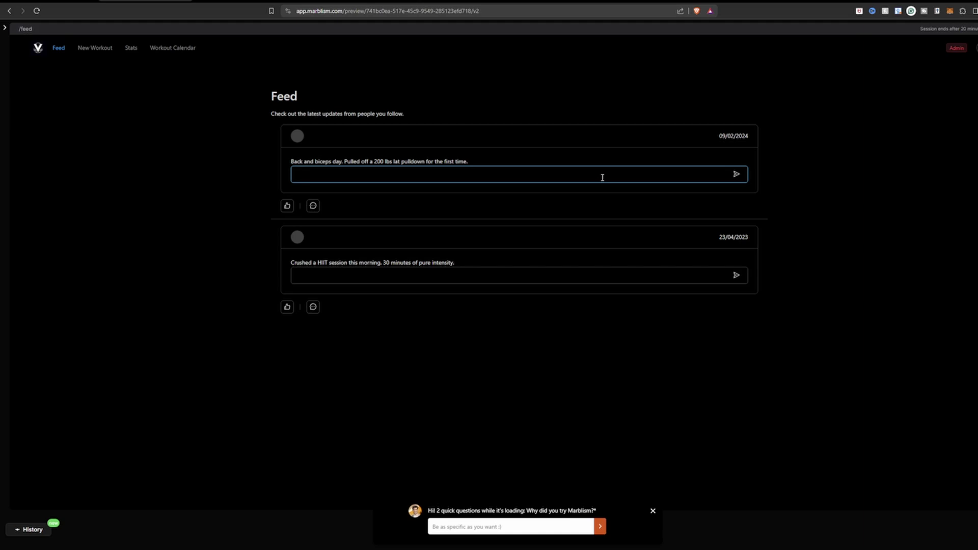
pyautogui.click(367, 146)
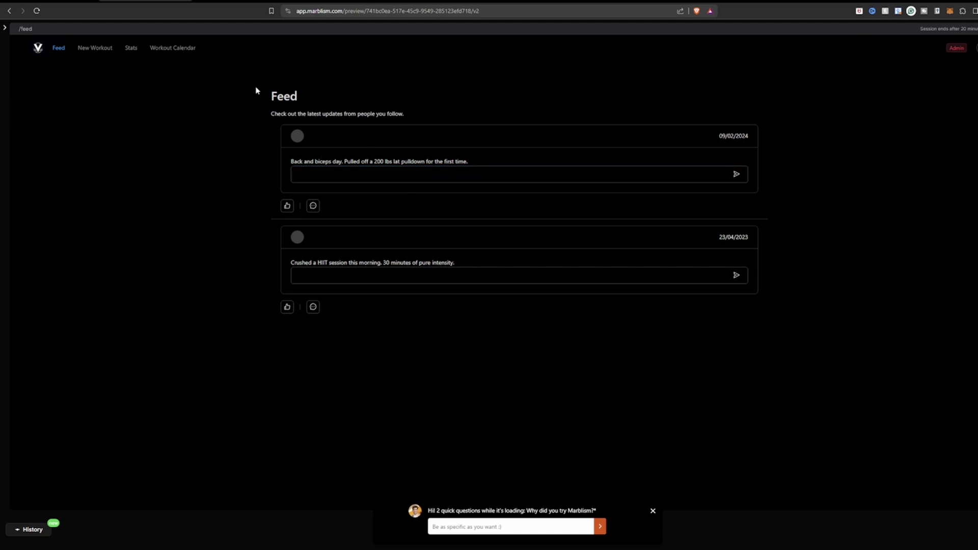
pyautogui.moveTo(256, 91); pyautogui.dragTo(520, 358)
pyautogui.click(521, 359)
pyautogui.click(320, 306)
# - Test the Workout Calendar's add-workout prompt for 2 April 2024 and return to the Feed
pyautogui.click(175, 51)
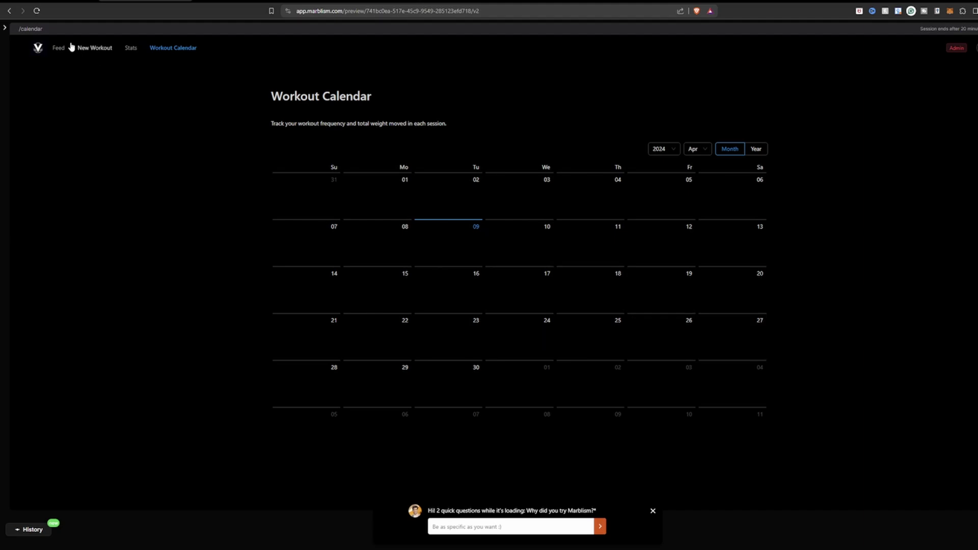
pyautogui.click(428, 228)
pyautogui.click(586, 119)
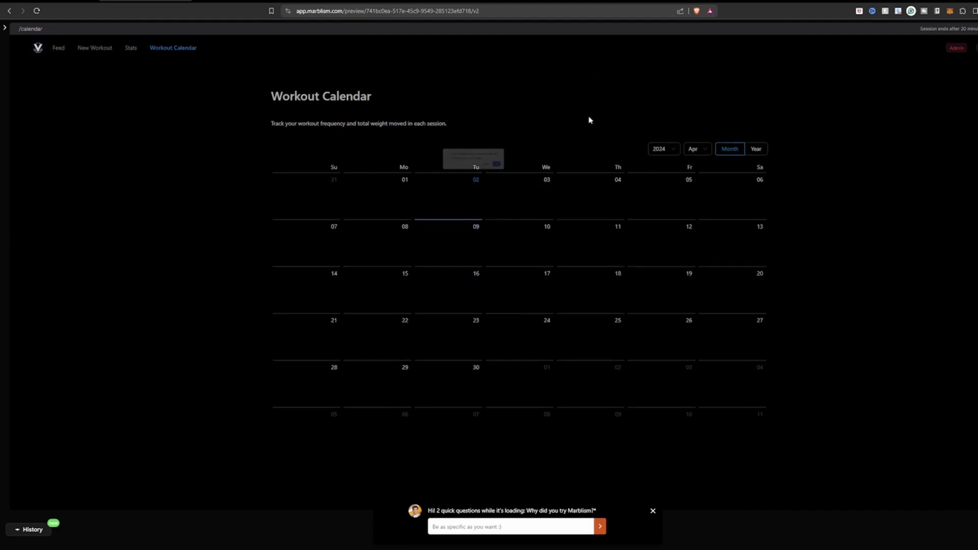
pyautogui.click(60, 49)
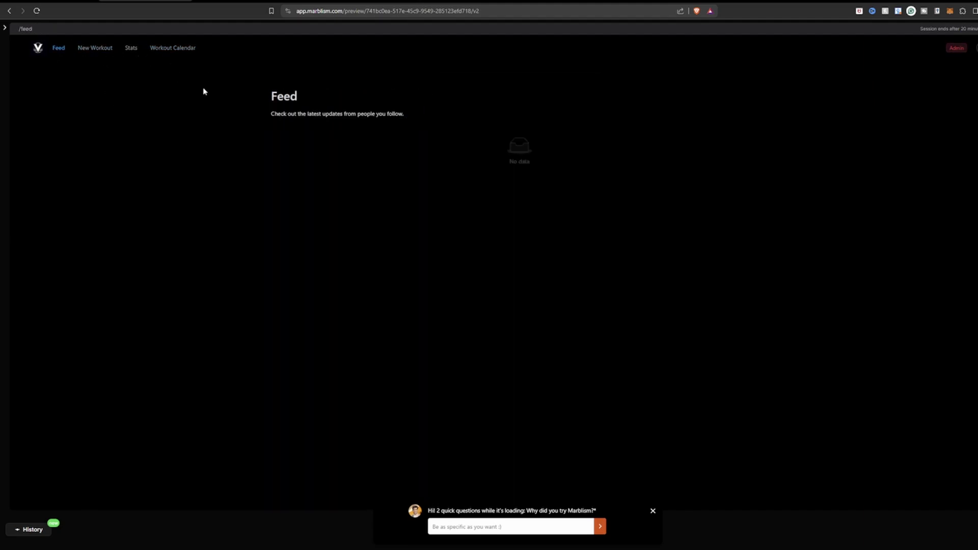